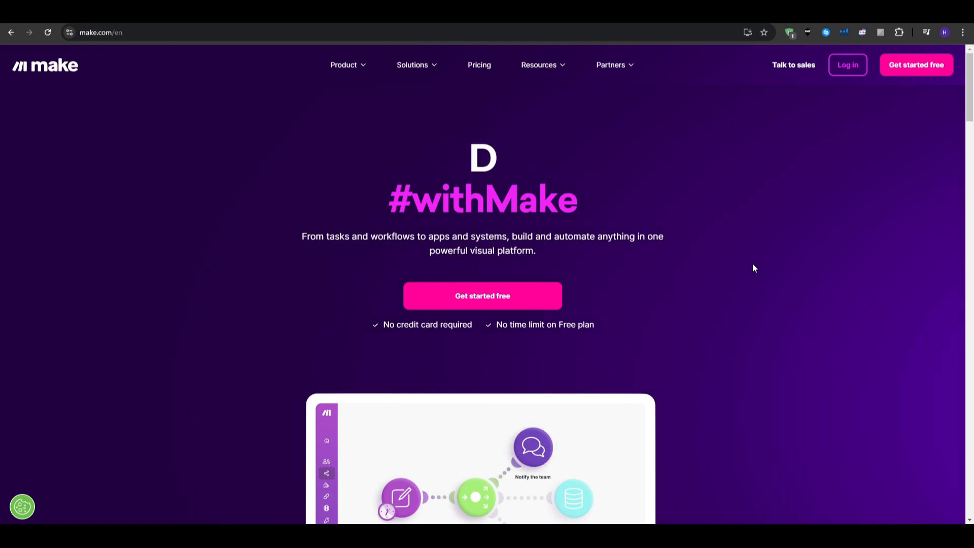
Step: Scroll the Make landing page, then register a free account with Google
scroll(753, 264, "down", 4)
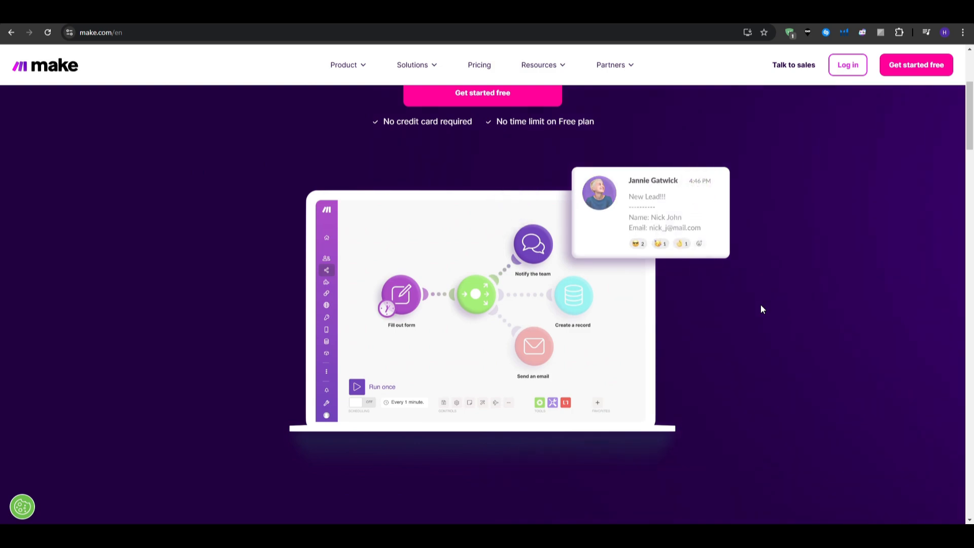
scroll(760, 303, "down", 7)
scroll(760, 304, "down", 3)
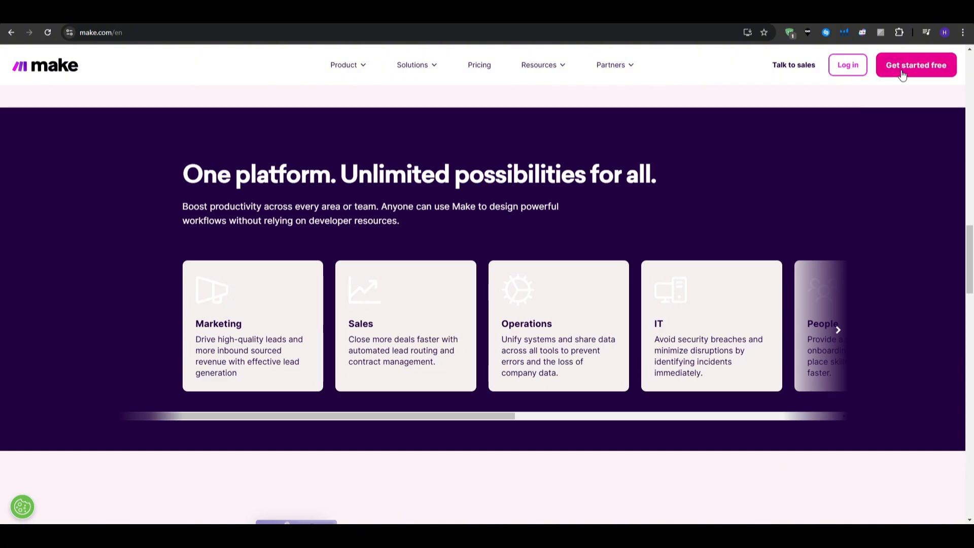
left_click(902, 74)
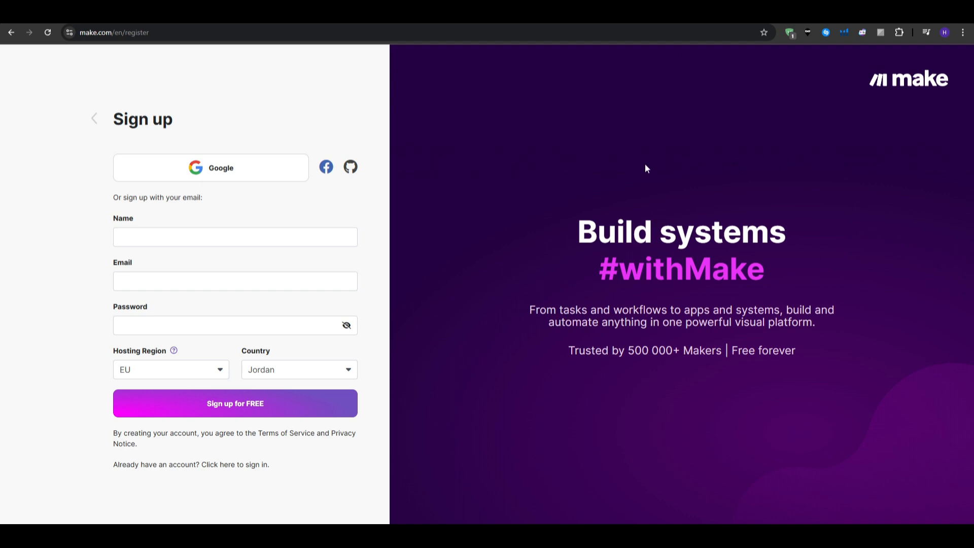
left_click(263, 178)
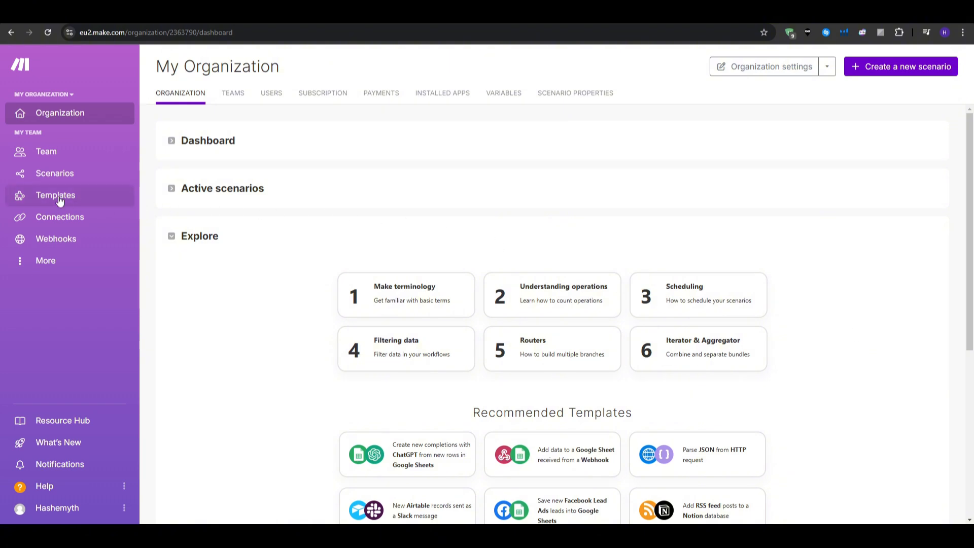
Step: Browse the Templates gallery, previewing cards like ChatGPT-Powered Telegram Bot and Gmail-to-Drive attachments
scroll(624, 269, "down", 4)
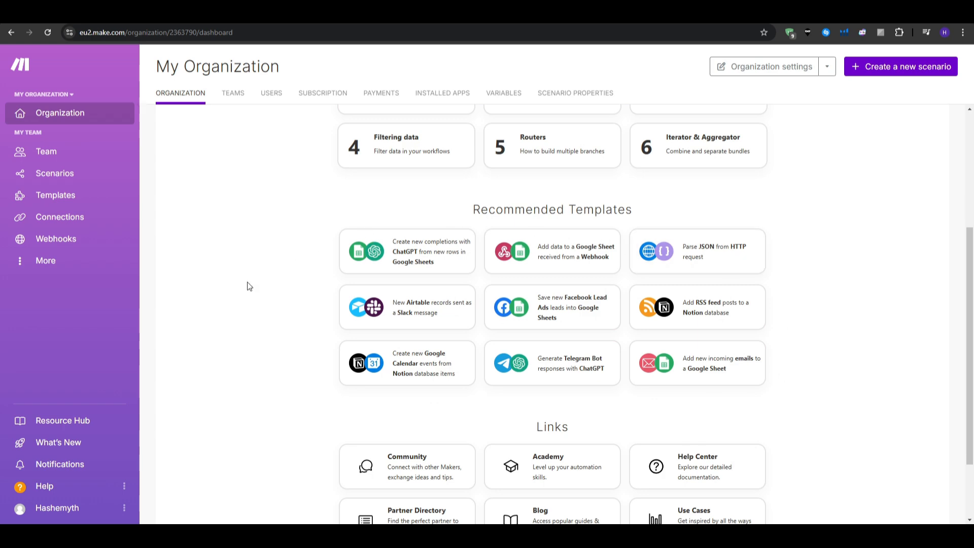
left_click(55, 197)
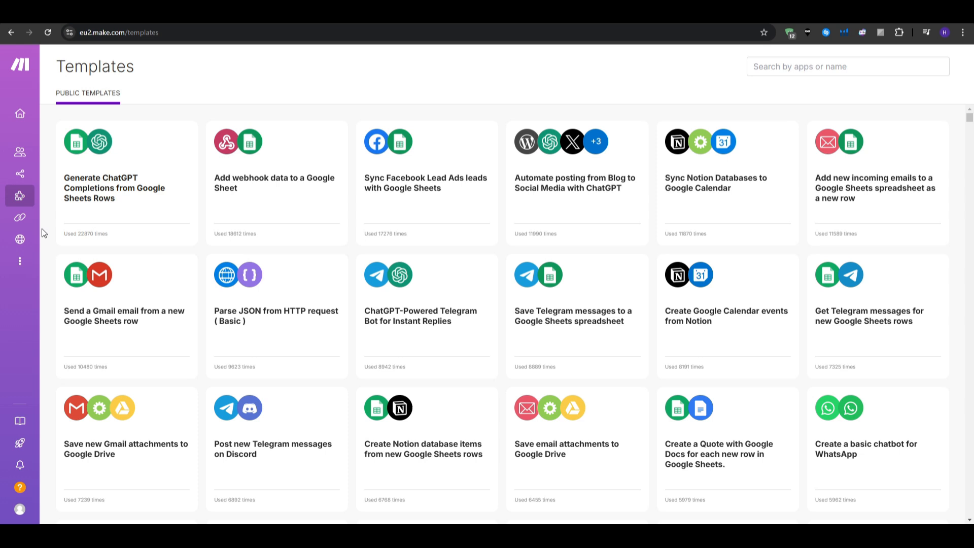
mouse_move(29, 205)
mouse_move(133, 202)
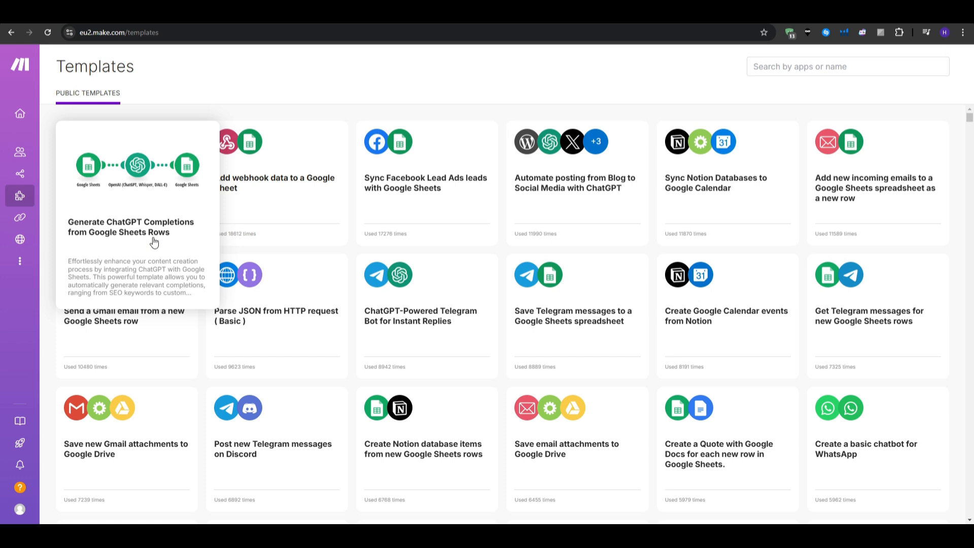
mouse_move(313, 210)
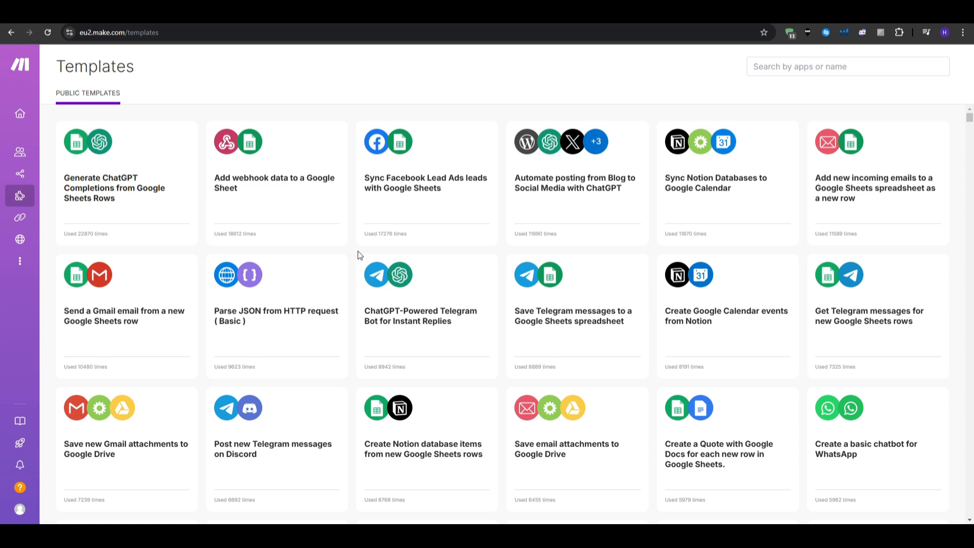
mouse_move(394, 311)
mouse_move(119, 443)
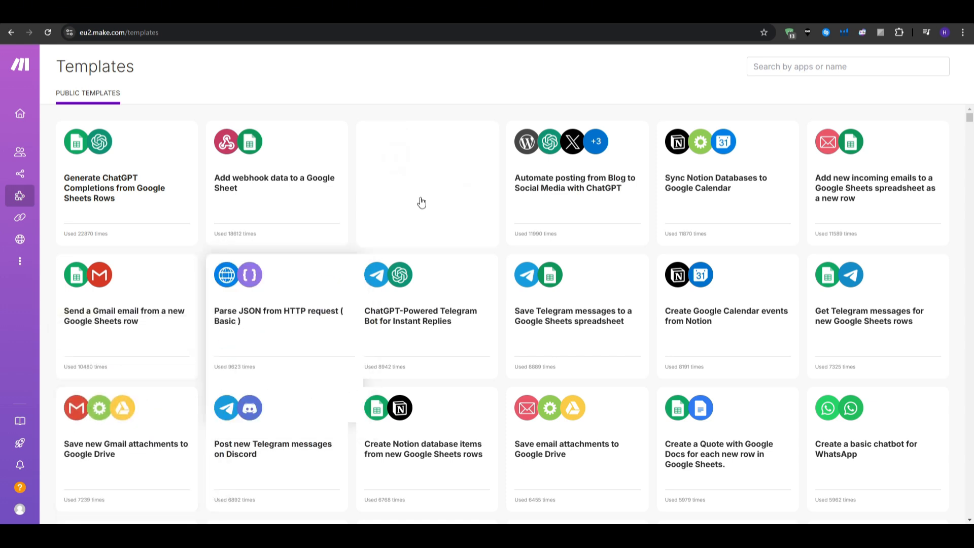
Step: Filter templates to Gmail and open 'Automatically forward new Gmail emails containing a specific word'
left_click(768, 73)
type("Gmail")
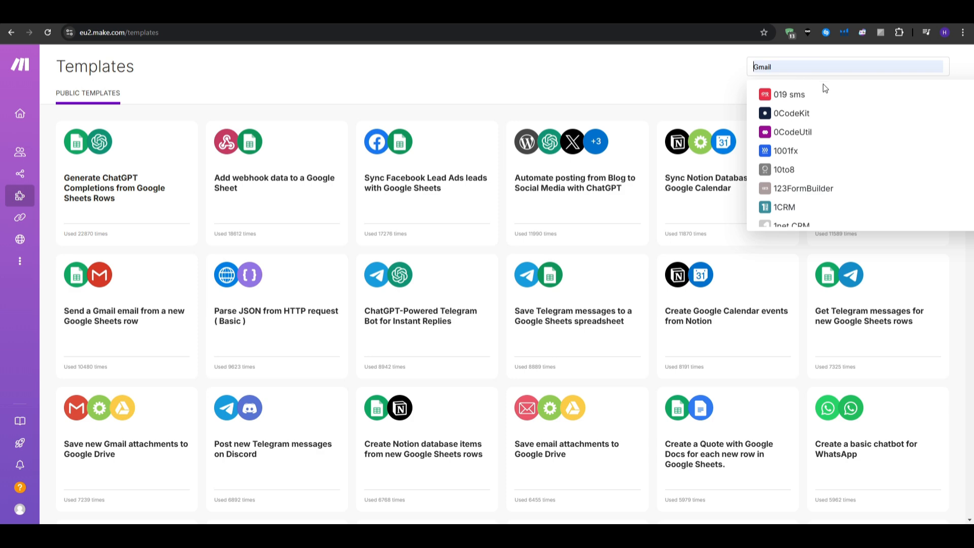
left_click(781, 136)
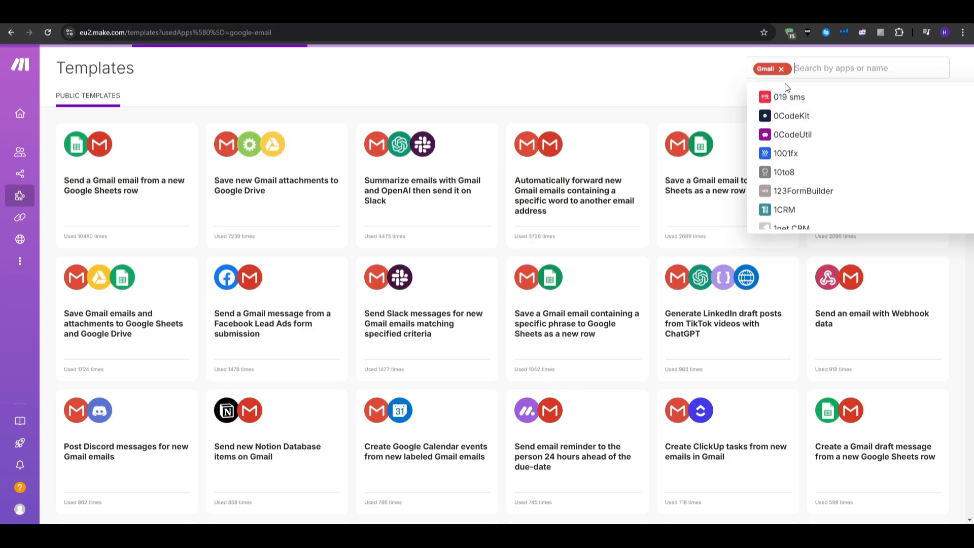
left_click(688, 97)
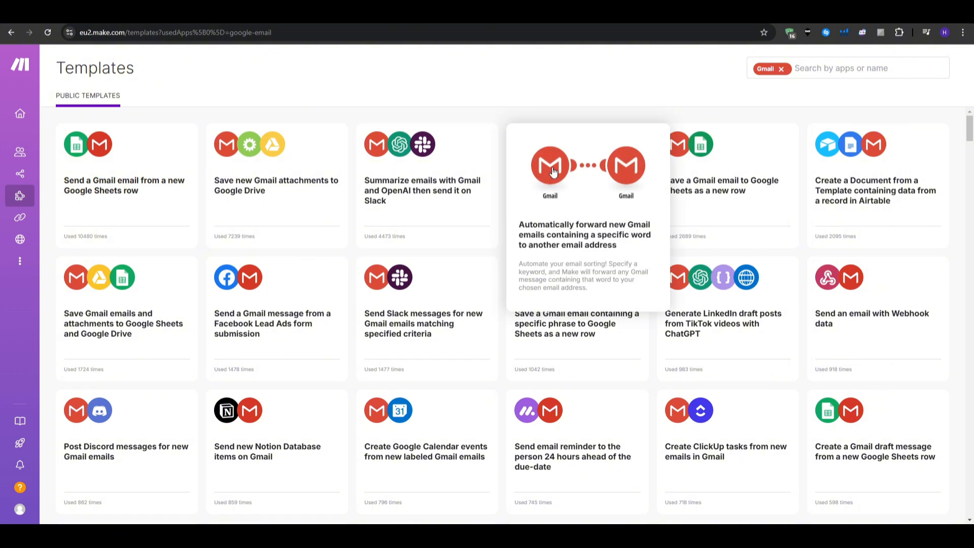
left_click(553, 171)
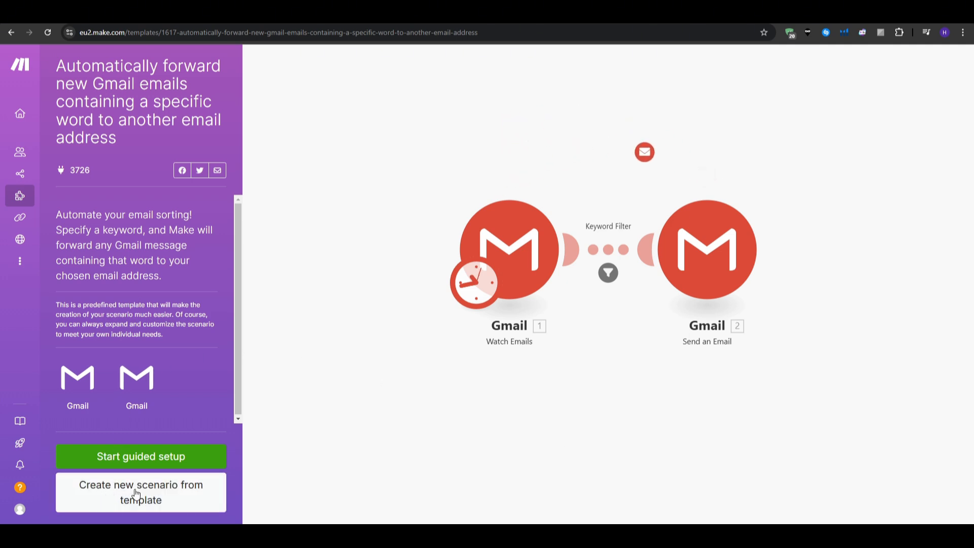
Step: Create a scenario from the template and briefly check its Scenario settings
left_click(113, 488)
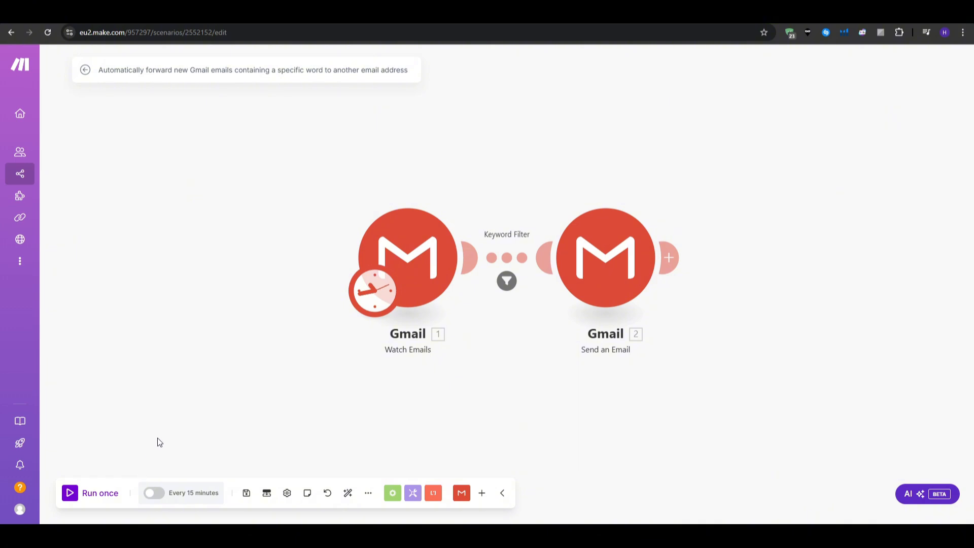
left_click(287, 493)
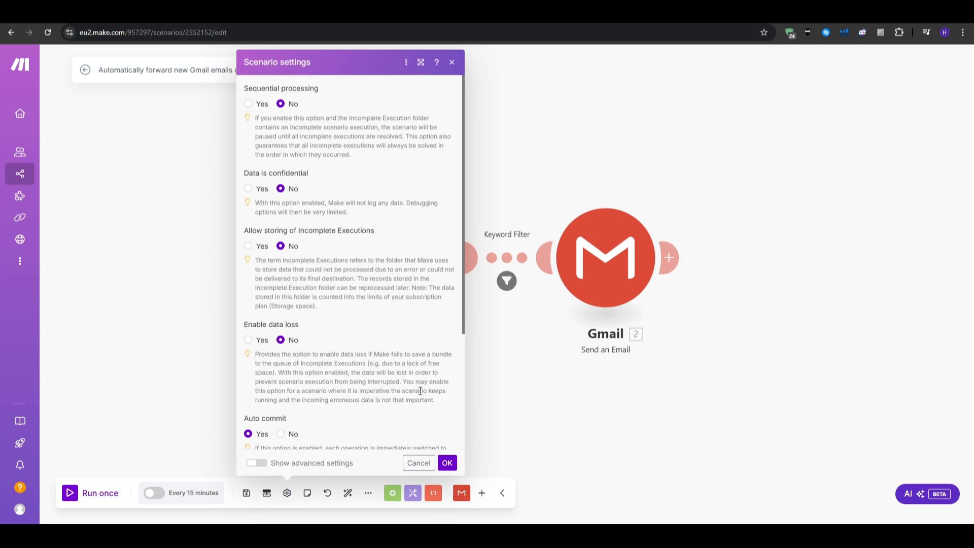
left_click(534, 391)
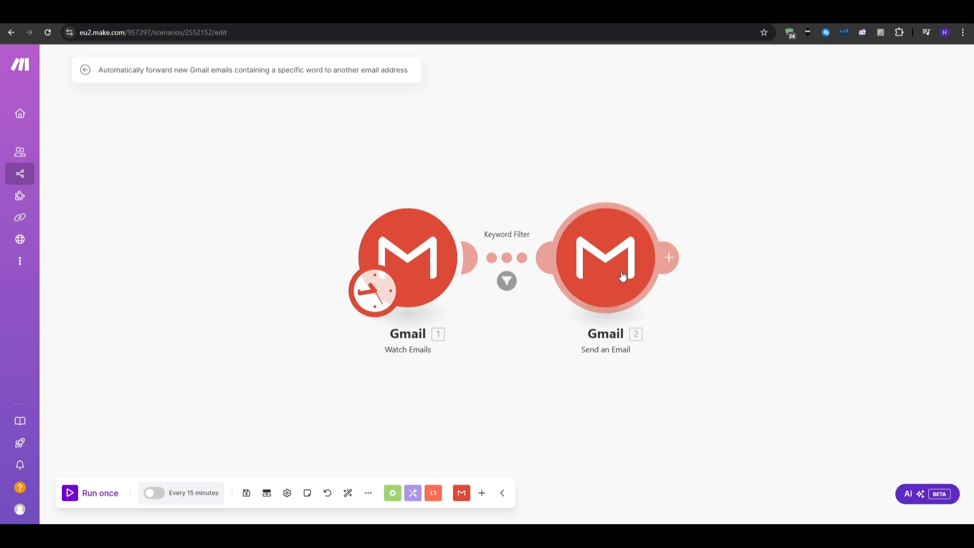
Step: In the Watch Emails trigger, start a new Gmail connection, then abandon it unconnected
left_click(440, 267)
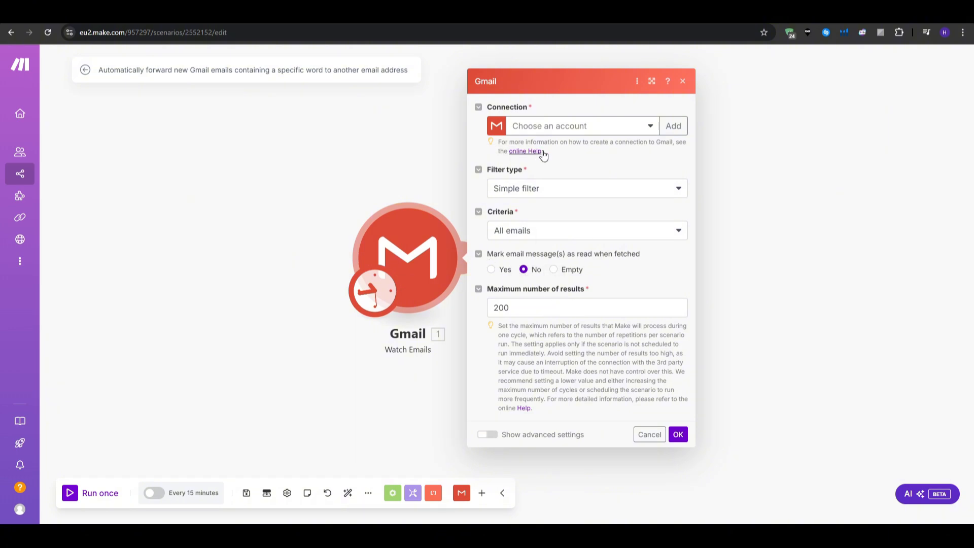
left_click(652, 128)
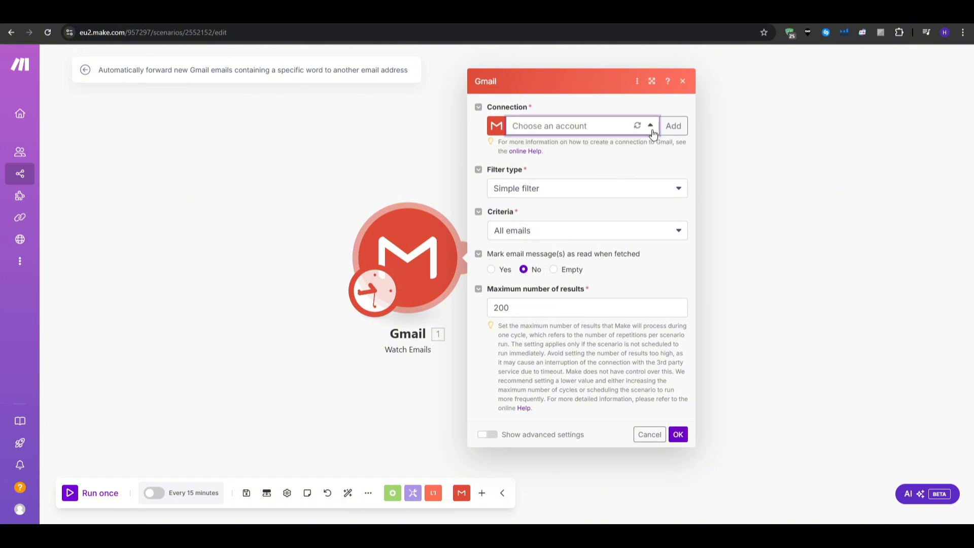
left_click(677, 130)
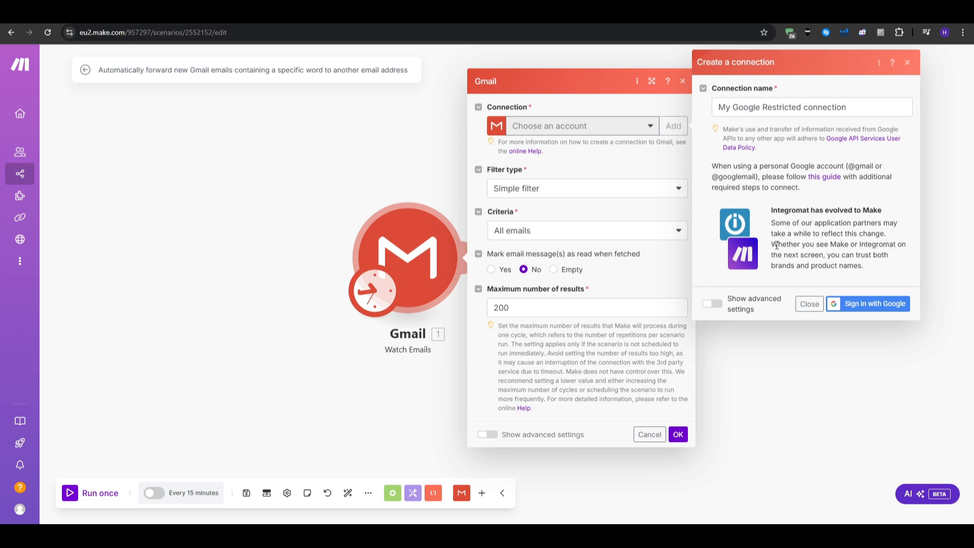
left_click(819, 111)
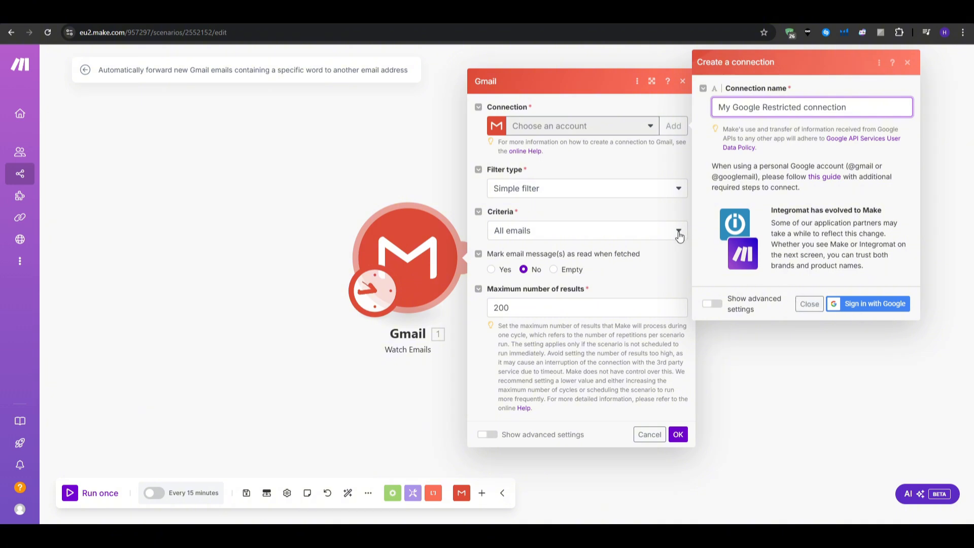
left_click(636, 175)
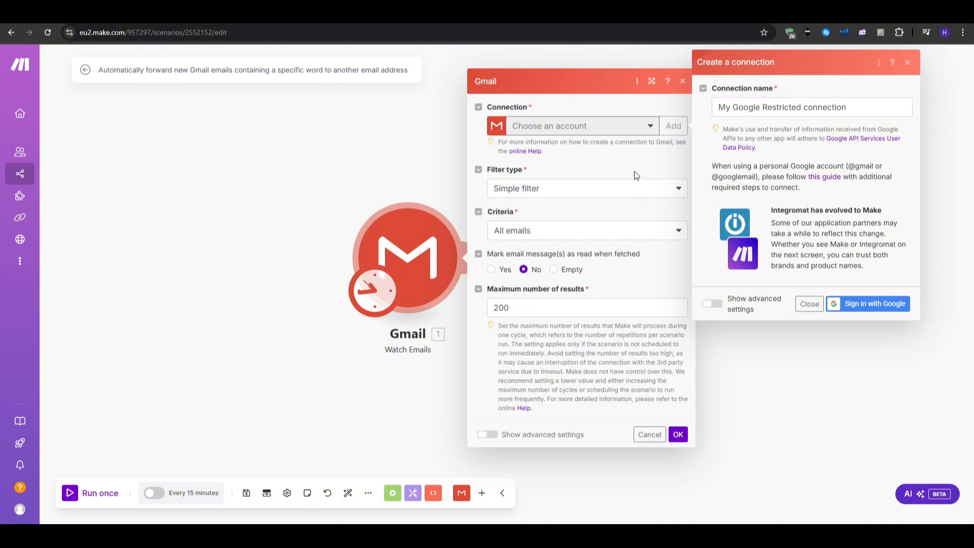
left_click(907, 64)
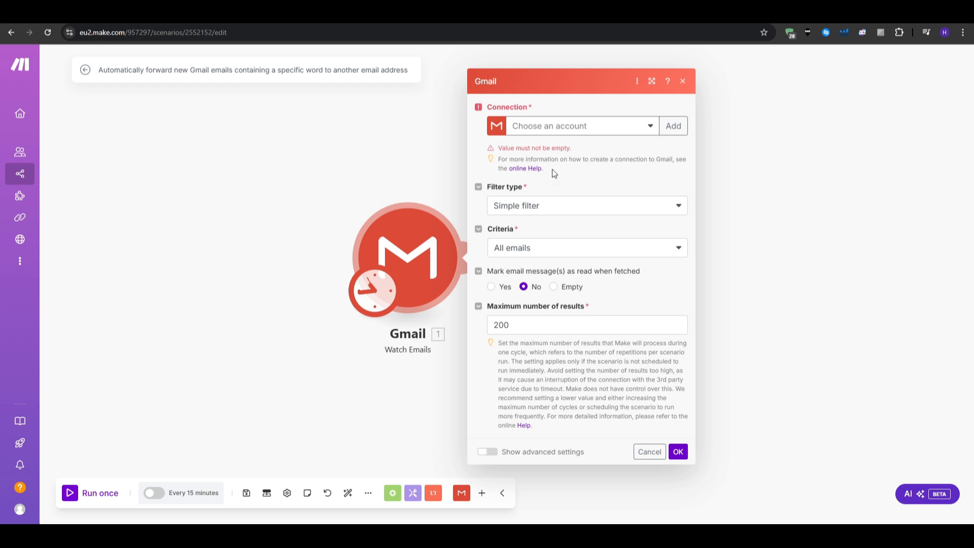
Step: Keep All emails as criteria, set Mark as read to Yes, then cancel the changes
left_click(556, 251)
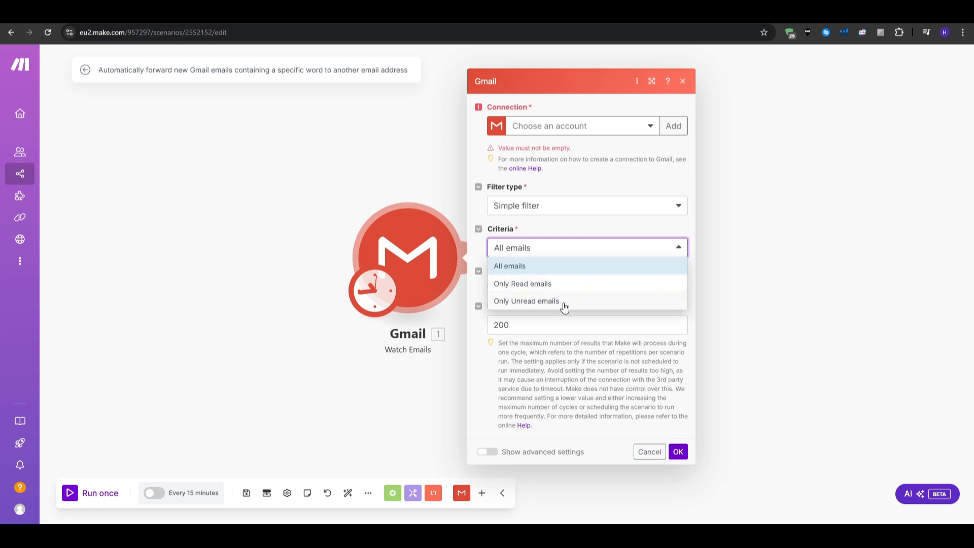
left_click(553, 267)
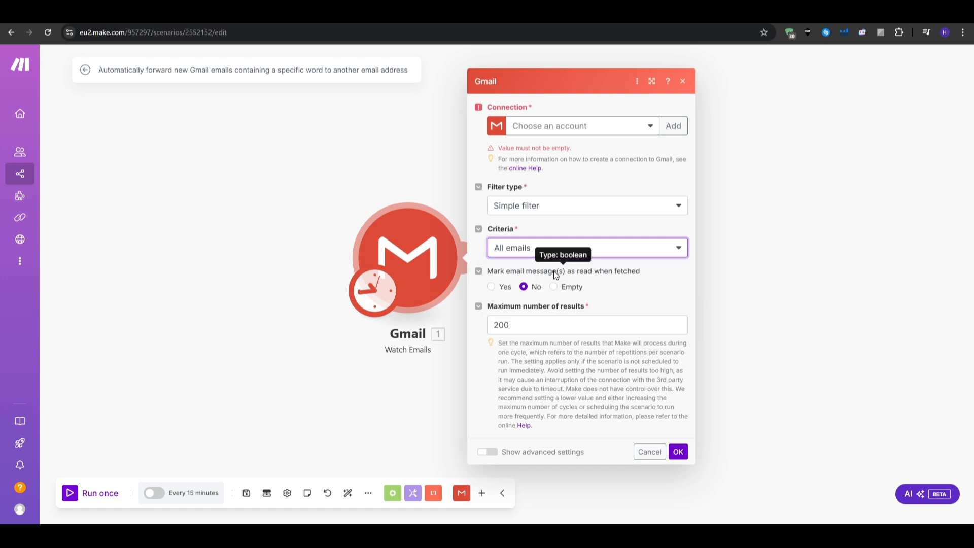
left_click(495, 279)
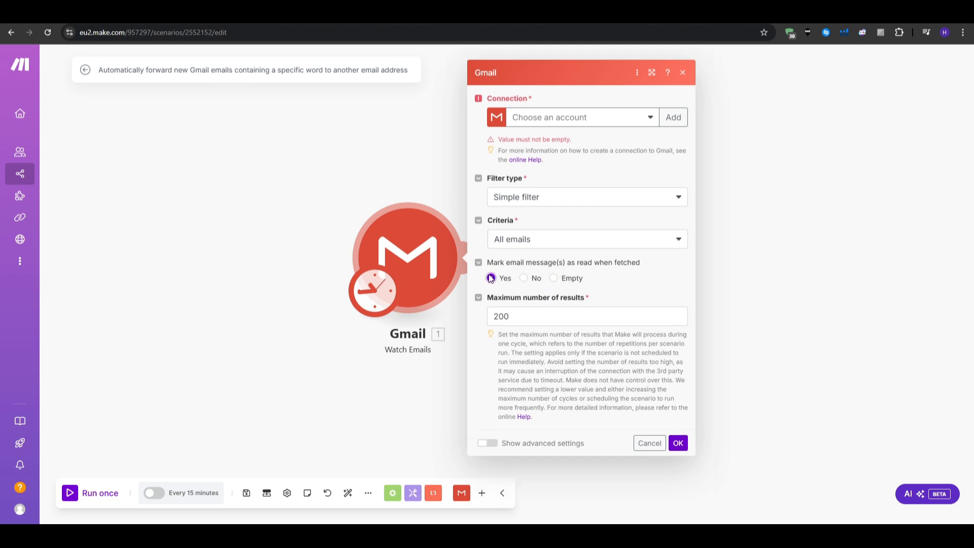
left_click(527, 313)
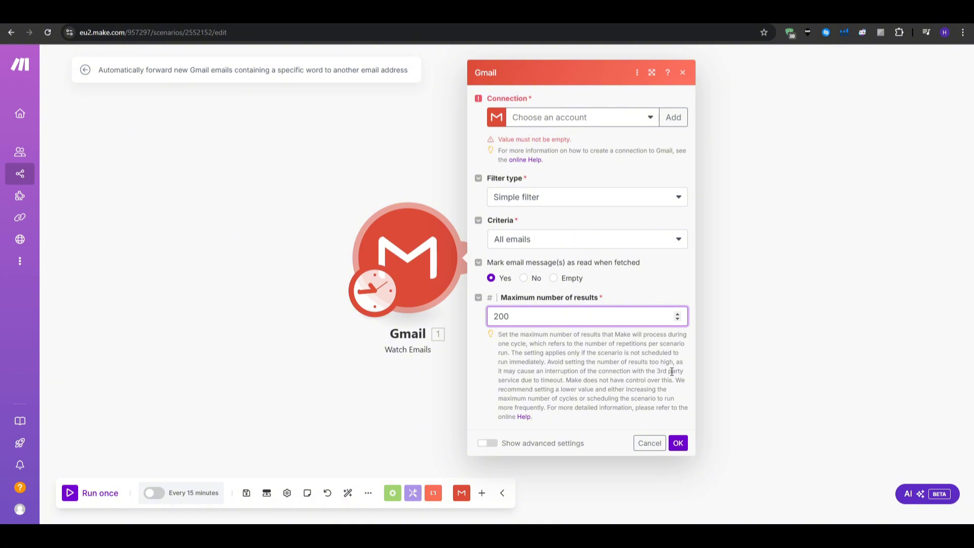
left_click(649, 443)
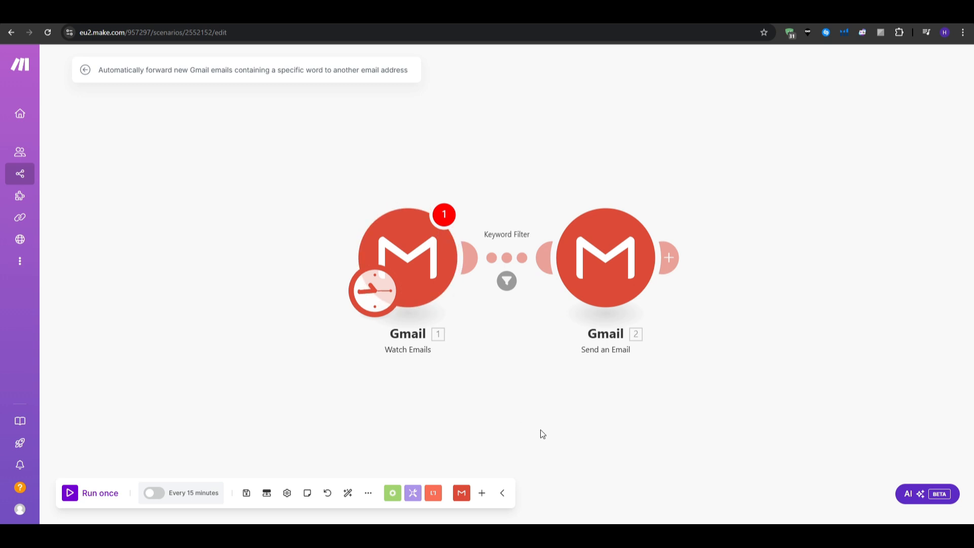
Step: In the trigger's schedule, try Once, then switch back to At regular intervals
left_click(377, 299)
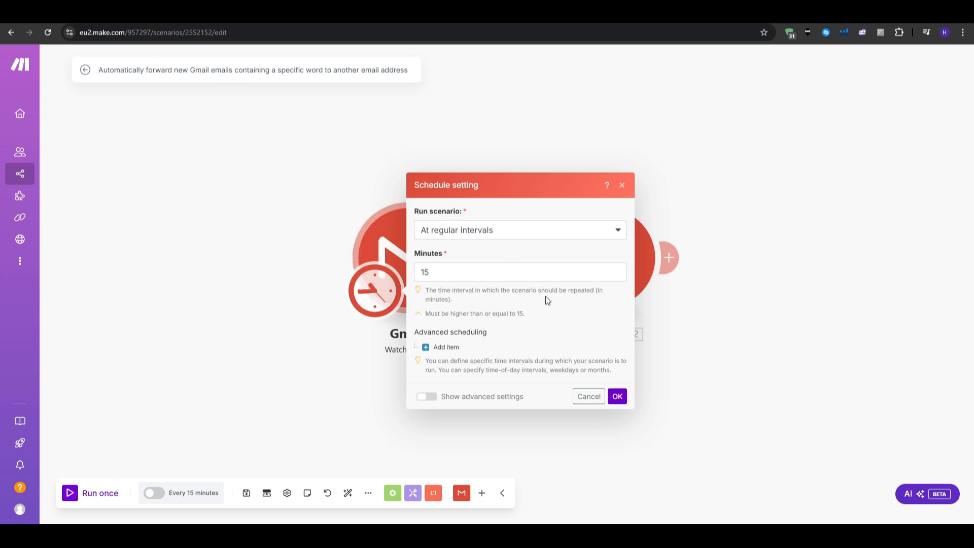
left_click(529, 239)
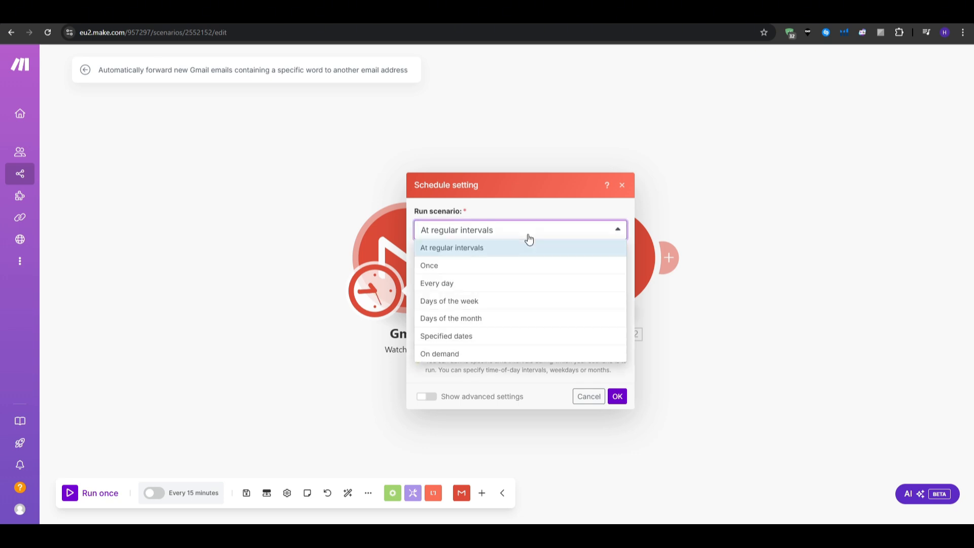
left_click(489, 268)
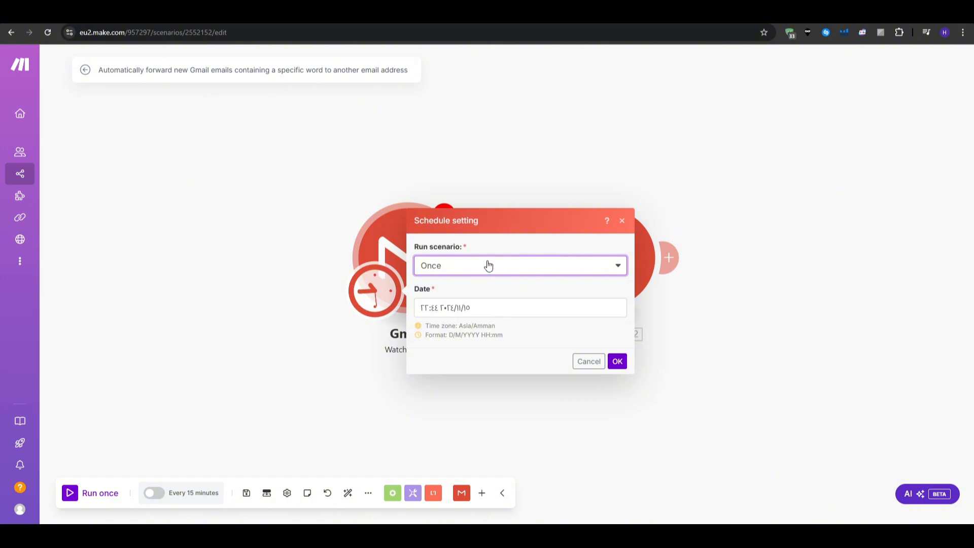
left_click(487, 265)
left_click(470, 296)
left_click(472, 271)
left_click(471, 283)
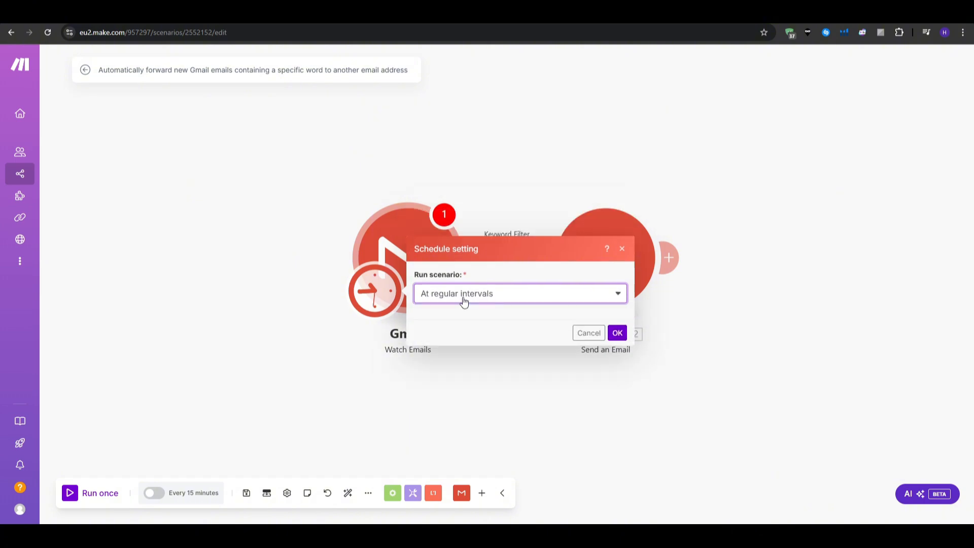
Step: Enter a 10-minute interval, which reverts to the 15-minute minimum, and close the schedule
left_click(446, 274)
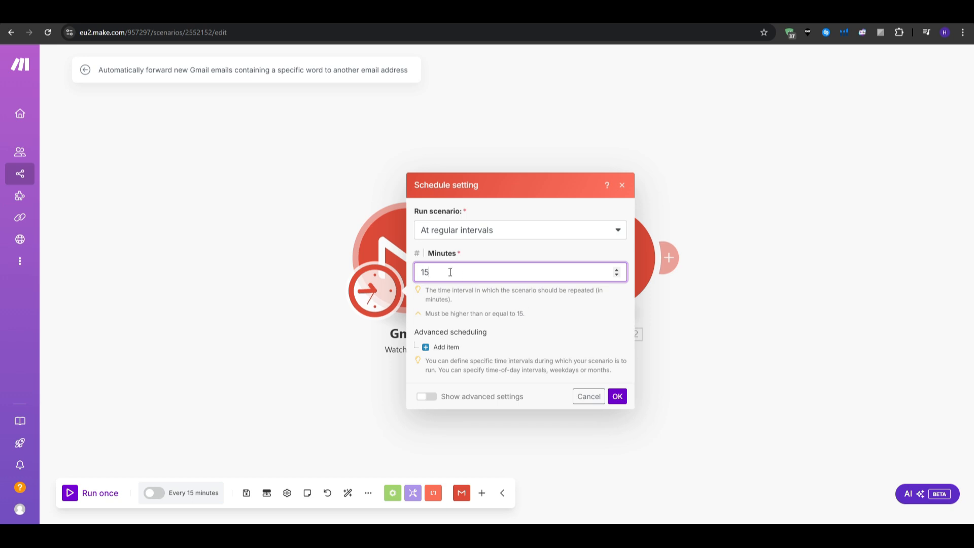
key("BackSpace")
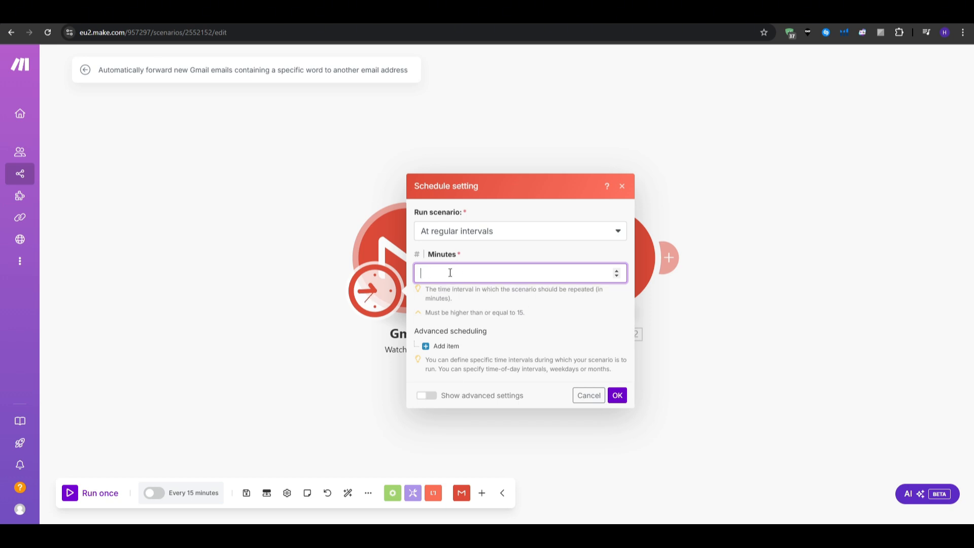
type("10")
left_click(558, 356)
left_click(589, 396)
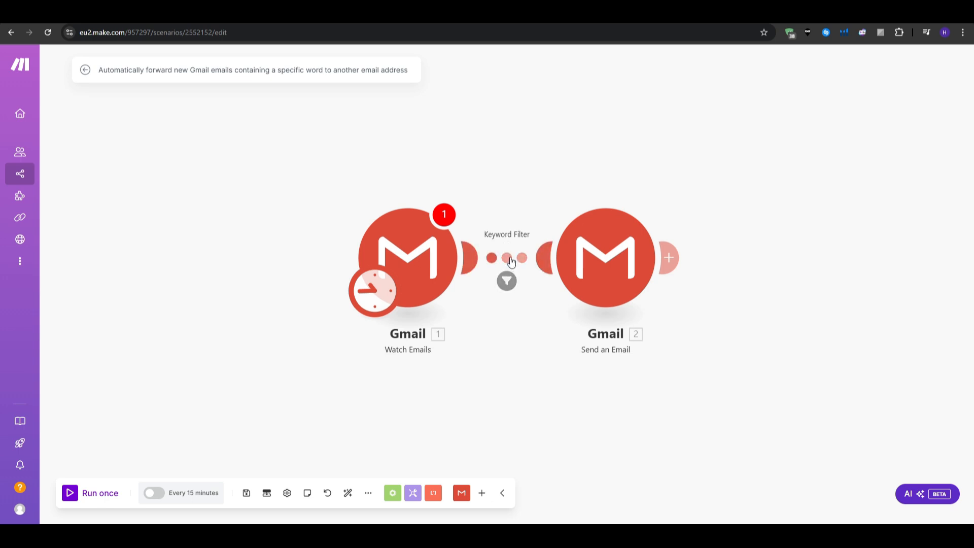
left_click(506, 259)
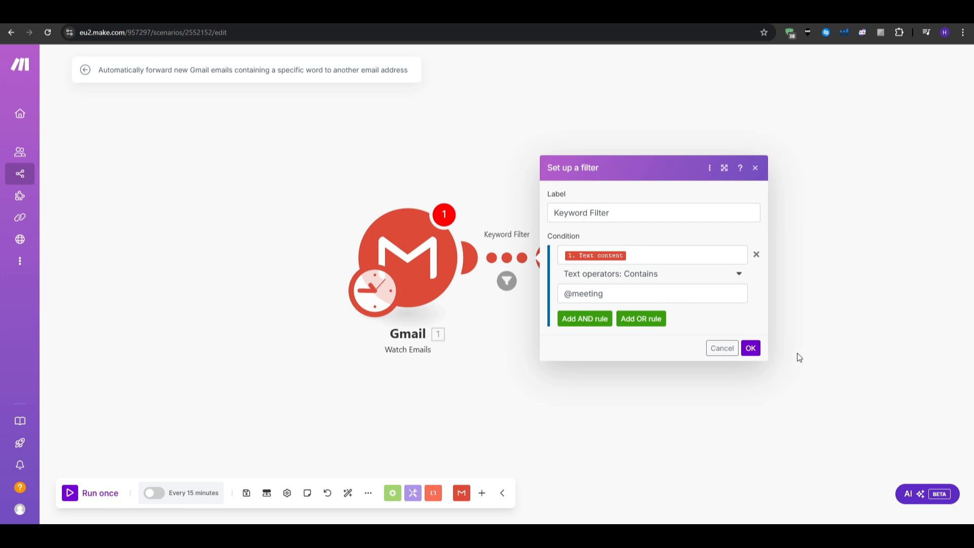
left_click(722, 349)
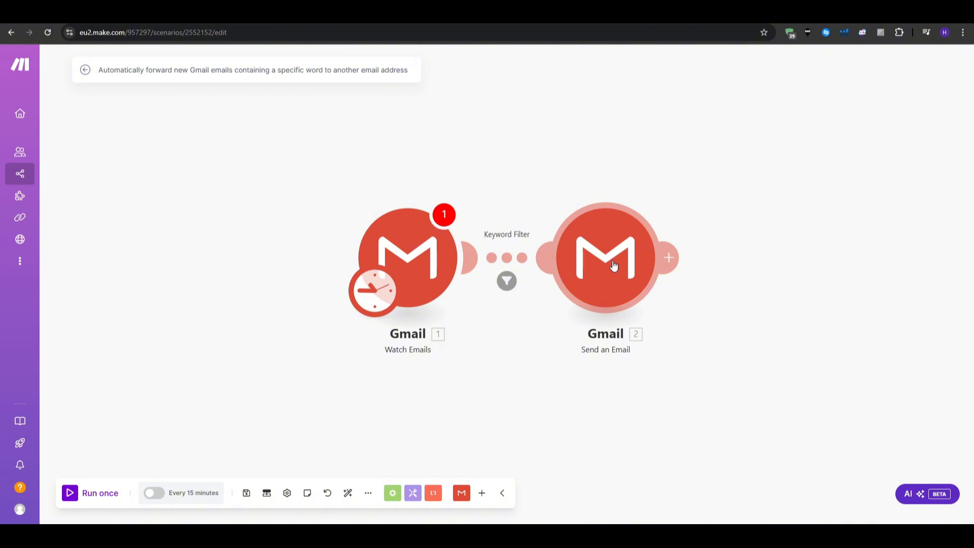
Step: Inspect the Send an Email module's subject, Content mapping and attachments, then close it
left_click(614, 266)
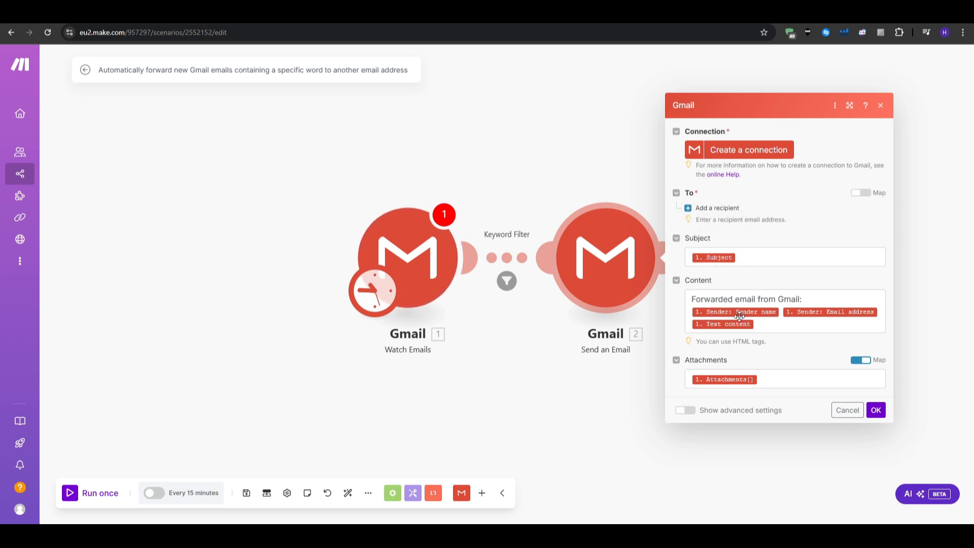
left_click(809, 300)
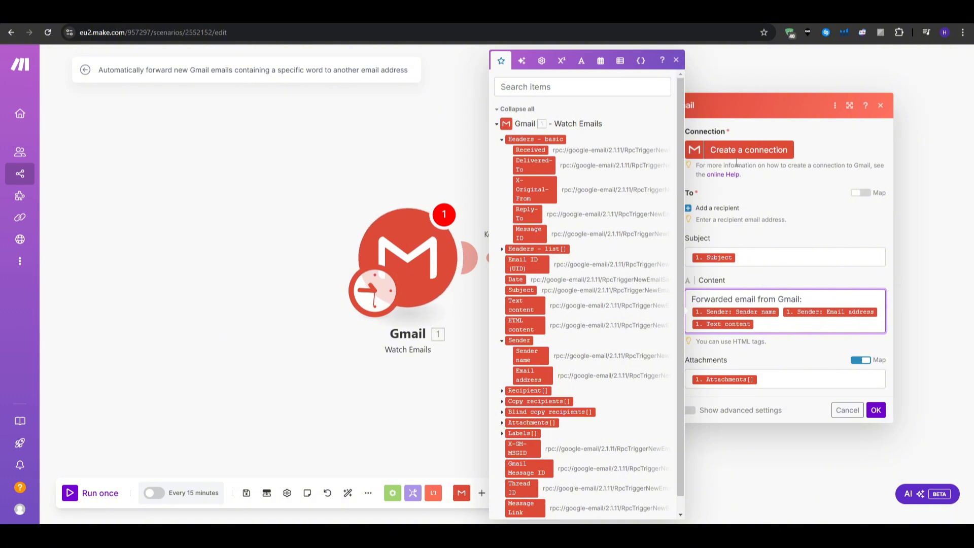
left_click(676, 61)
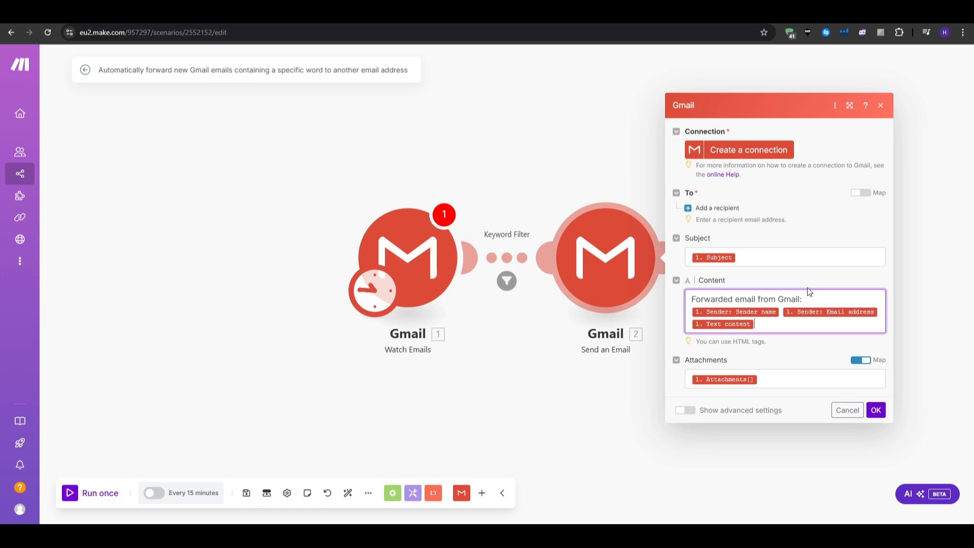
left_click(633, 382)
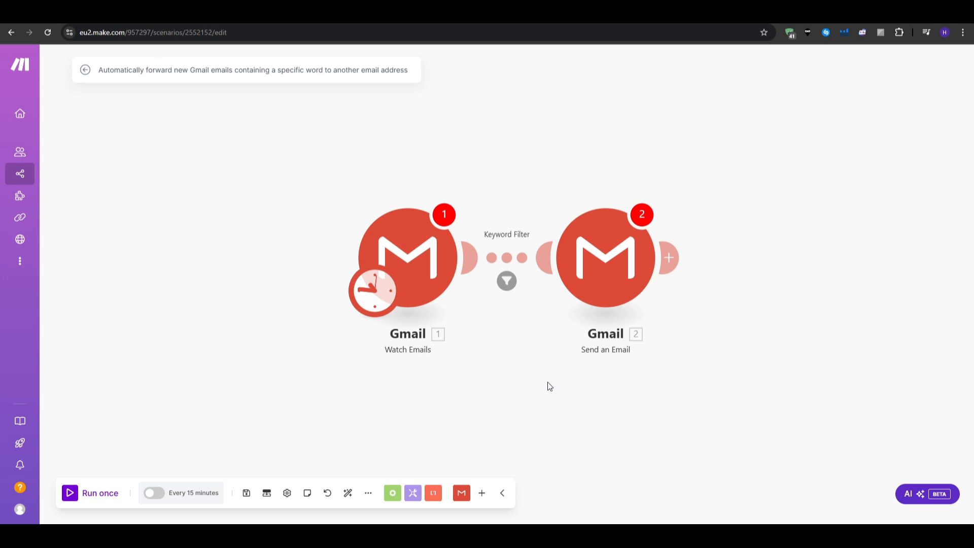
Step: Run the scenario once and follow the 'Value must not be empty.' warning to Watch Emails
left_click(69, 495)
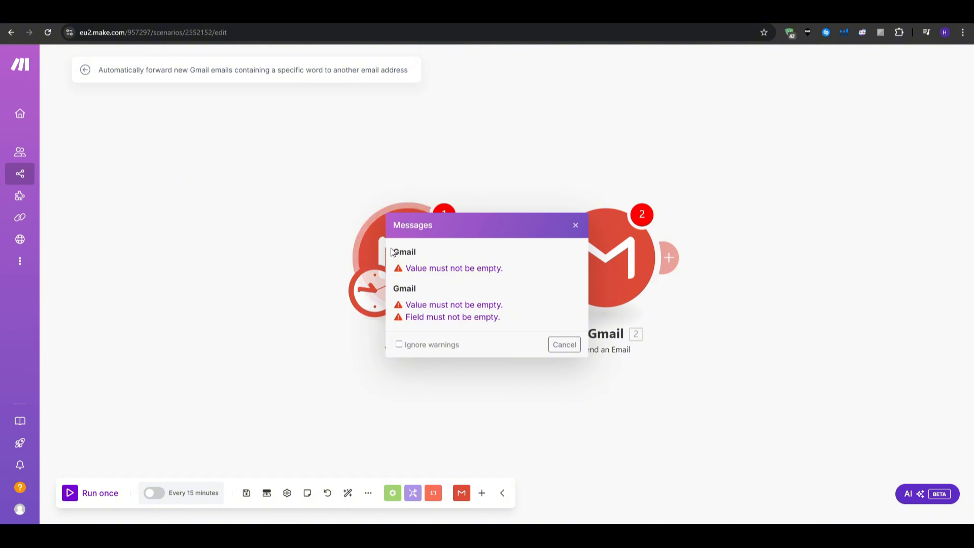
left_click_drag(391, 252, 544, 321)
left_click(543, 321)
left_click(451, 270)
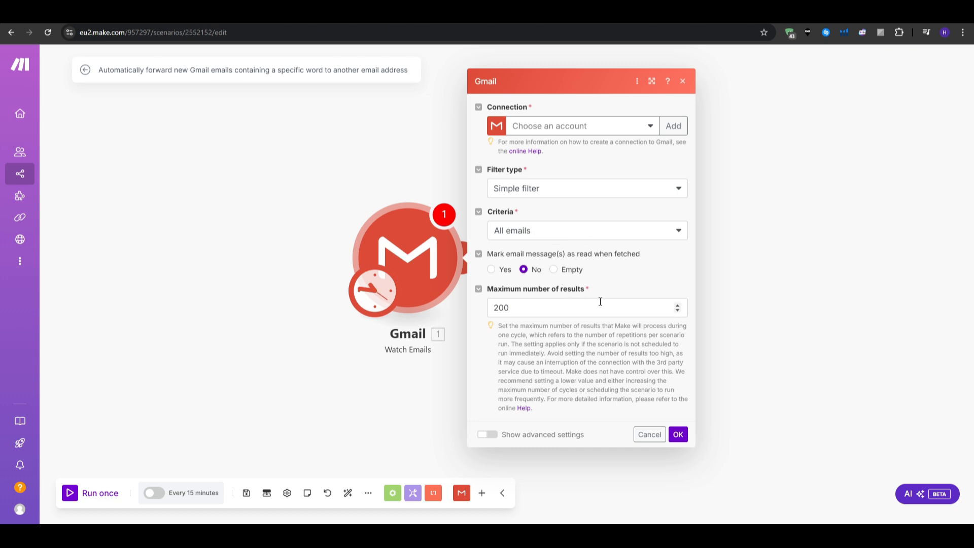
Step: Check the Gmail account list, cancel Watch Emails settings, and pan to show both modules
left_click(650, 127)
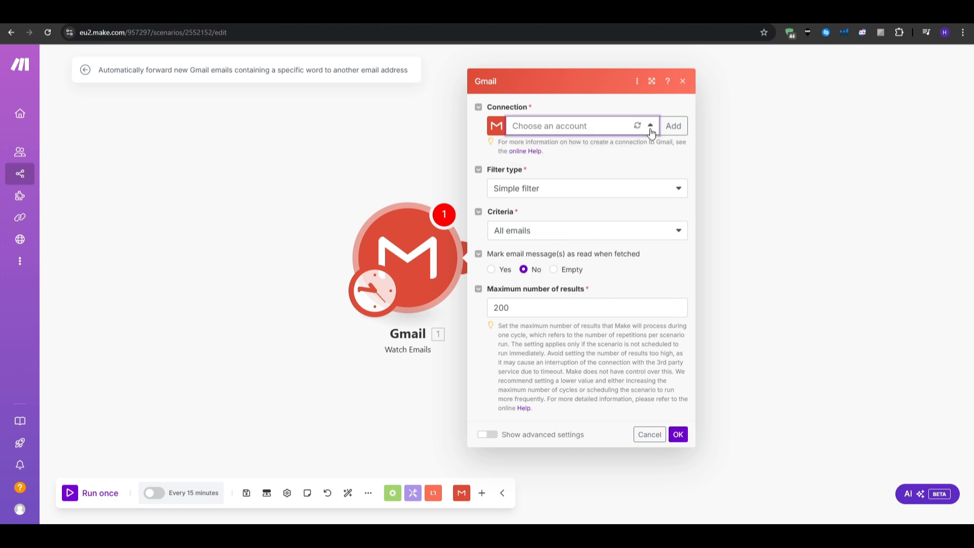
left_click(651, 436)
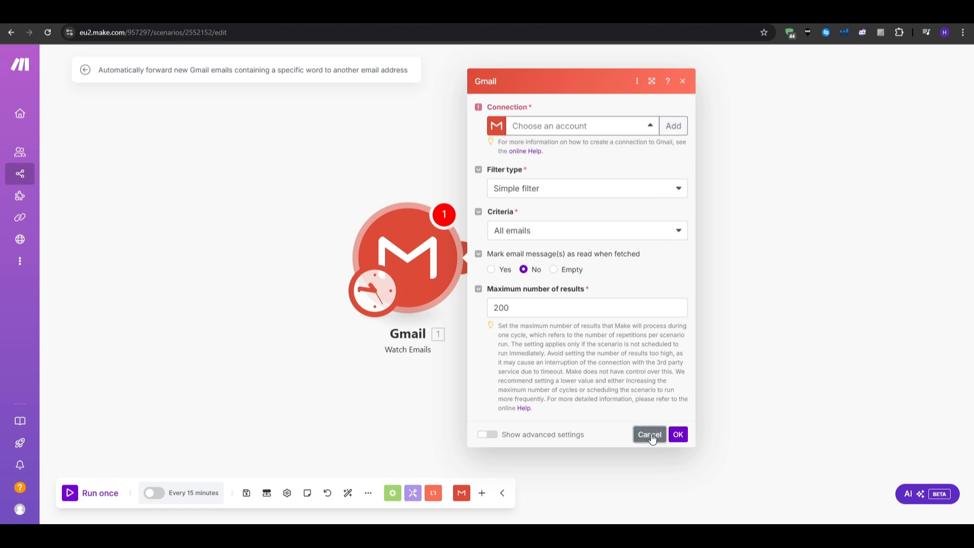
left_click_drag(598, 426, 516, 422)
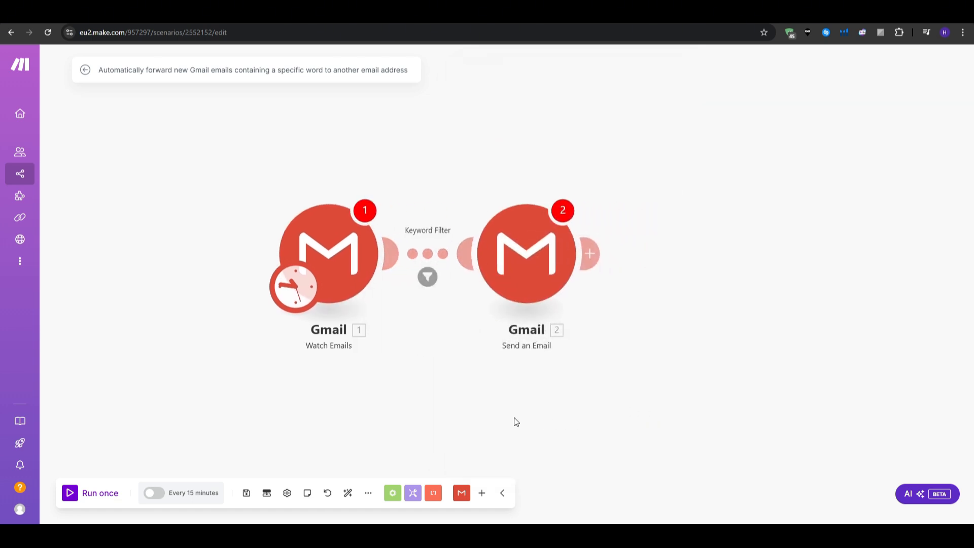
Step: Exit the editor via the Make logo, discarding unsaved scenario changes
mouse_move(31, 96)
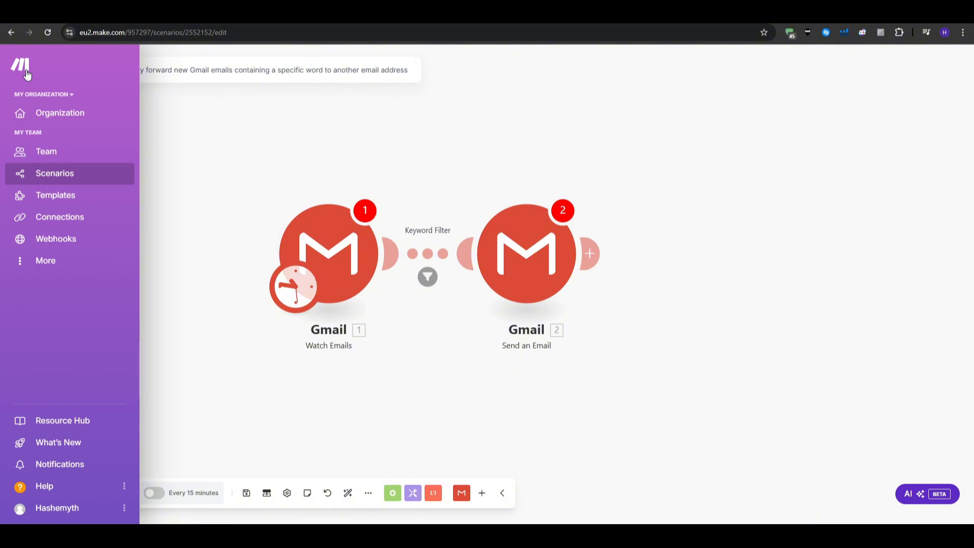
left_click(26, 75)
left_click(516, 142)
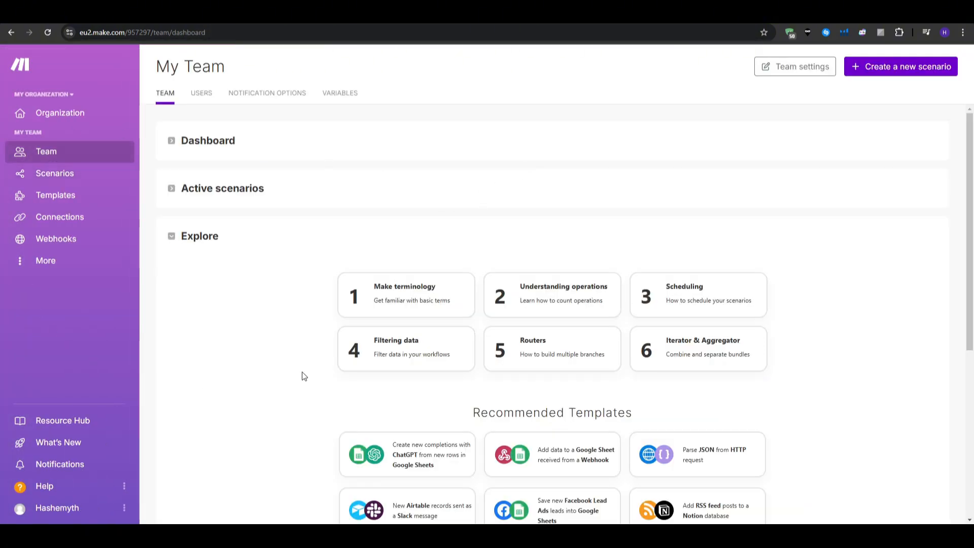
Step: Create a new blank scenario and search the app list for 'word' to find WordPress
left_click(904, 74)
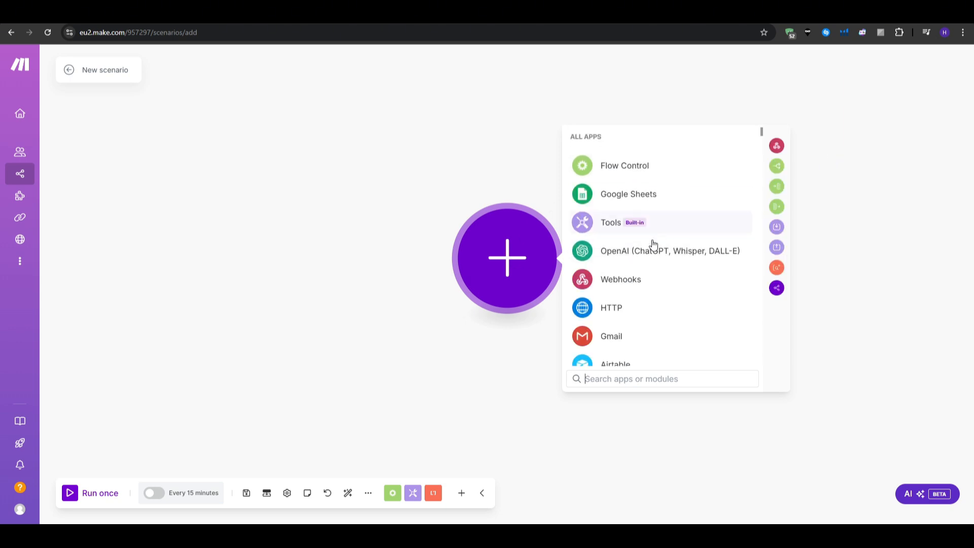
scroll(650, 244, "down", 8)
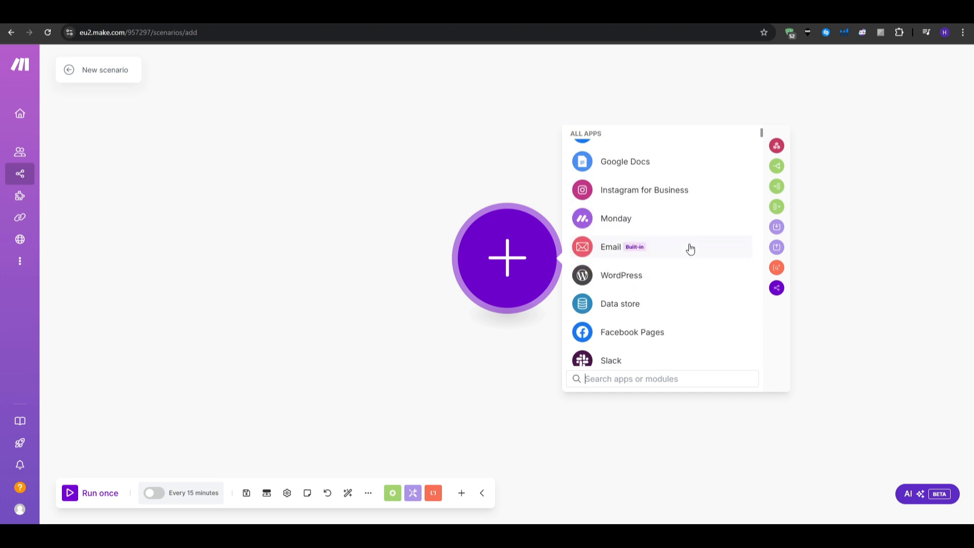
scroll(691, 258, "up", 8)
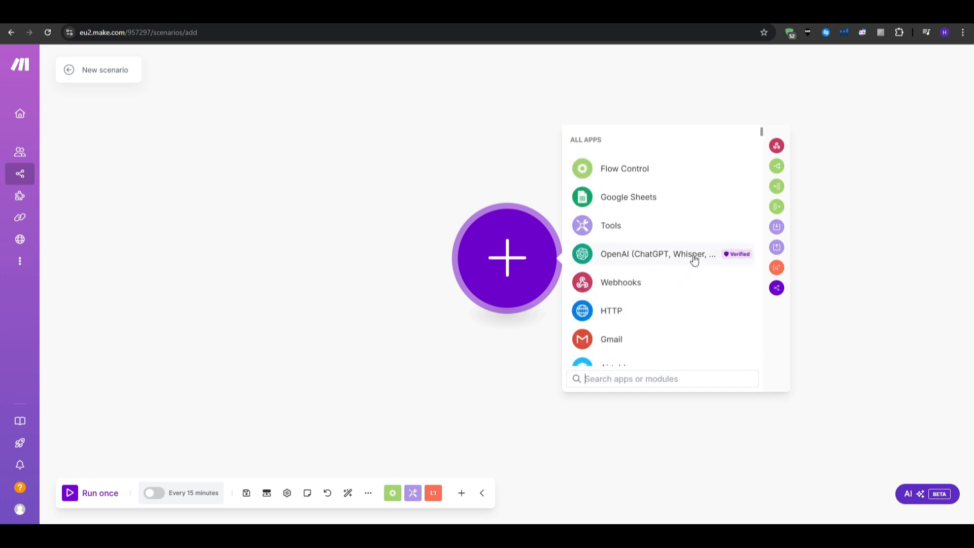
left_click(655, 377)
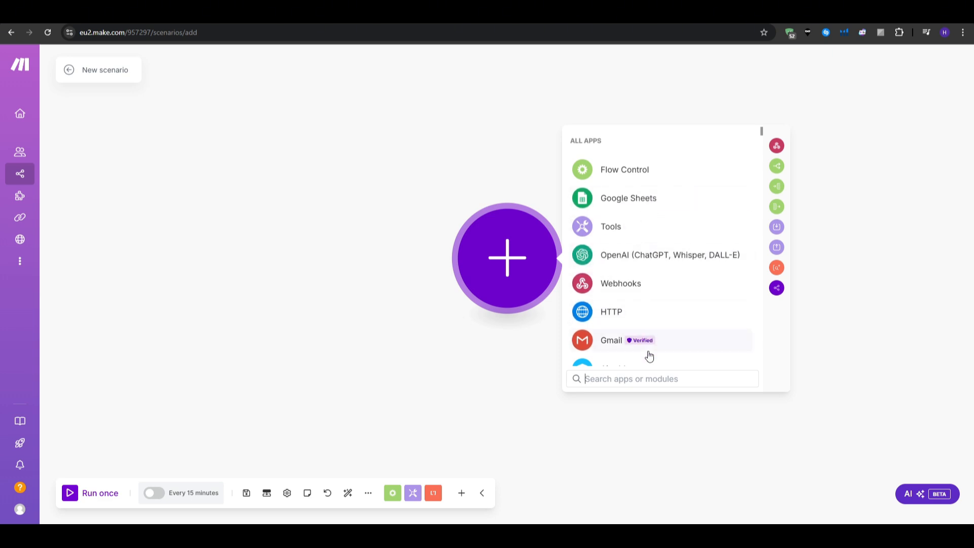
scroll(650, 340, "down", 2)
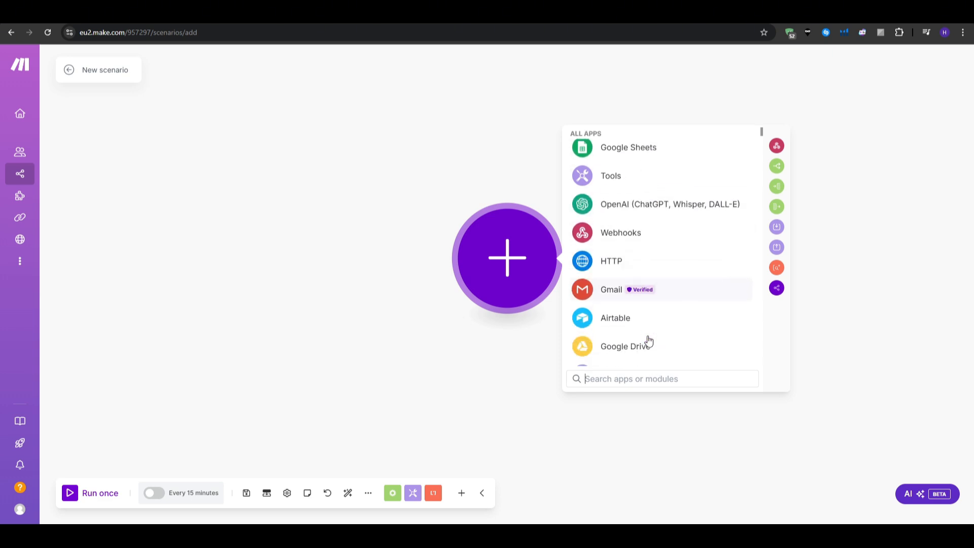
scroll(649, 340, "down", 2)
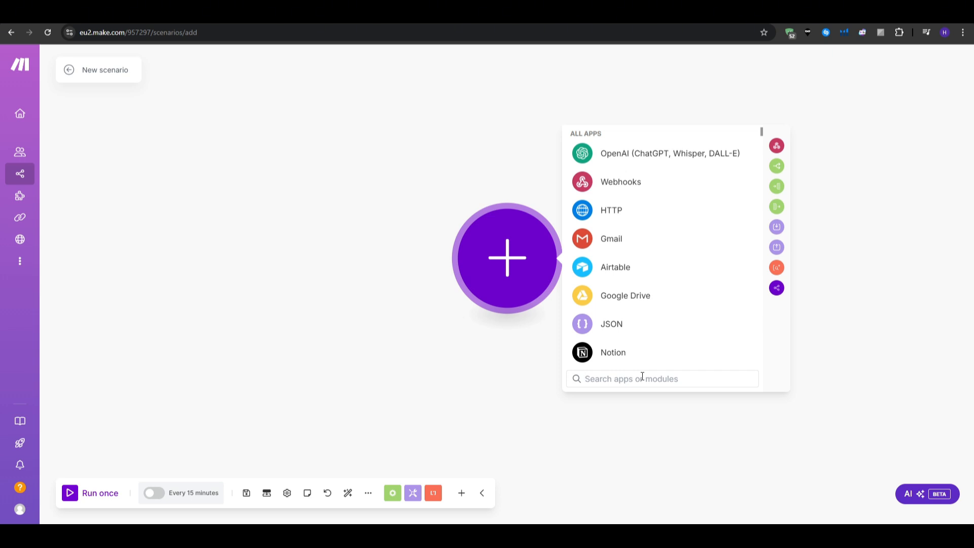
type("word")
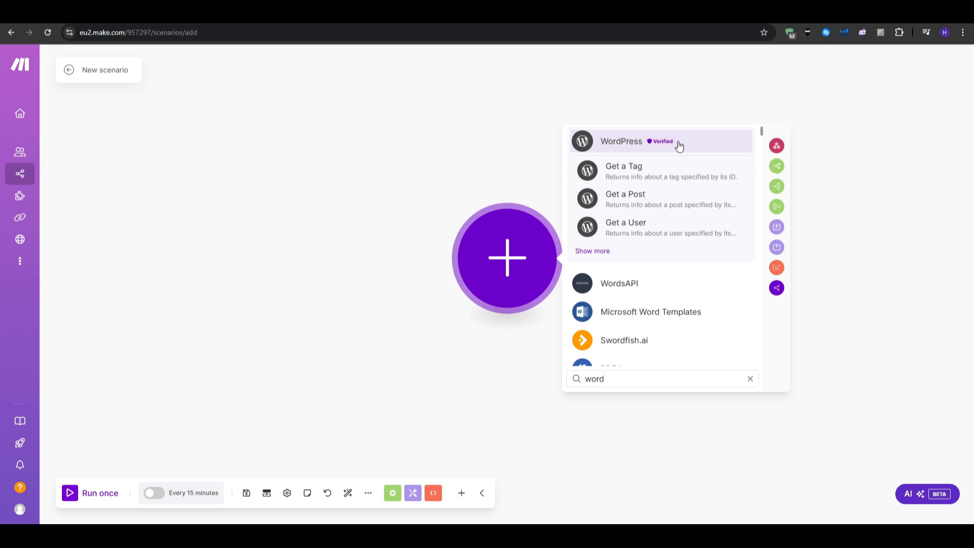
Step: Add the WordPress Watch Posts trigger as the scenario's first module
left_click(634, 146)
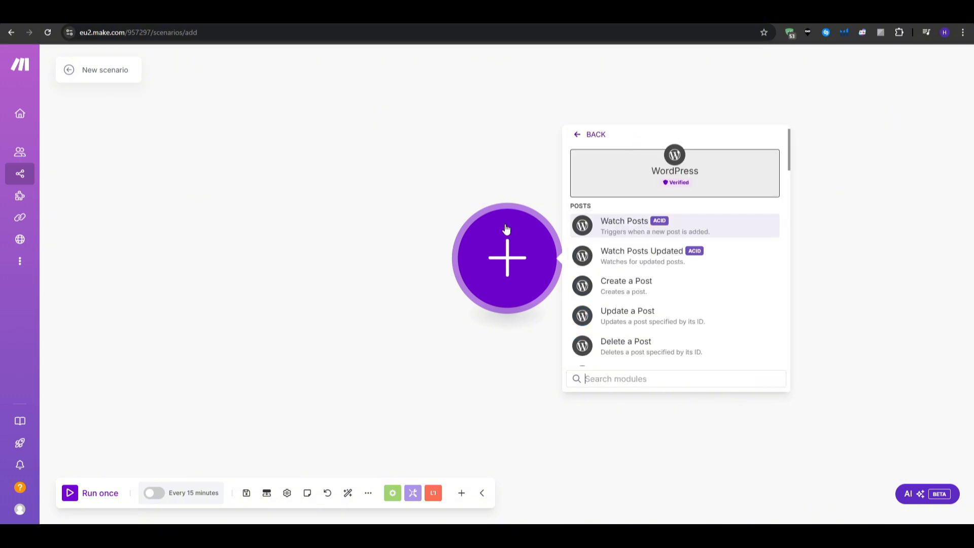
left_click(633, 232)
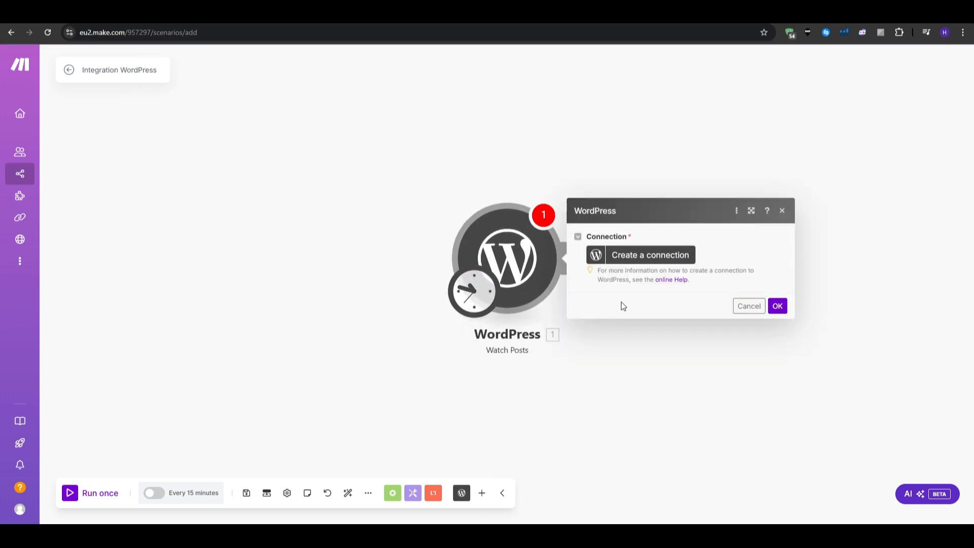
left_click(692, 370)
Step: Review the WordPress connection's REST API base URL and API Key fields, then cancel without connecting
left_click(474, 268)
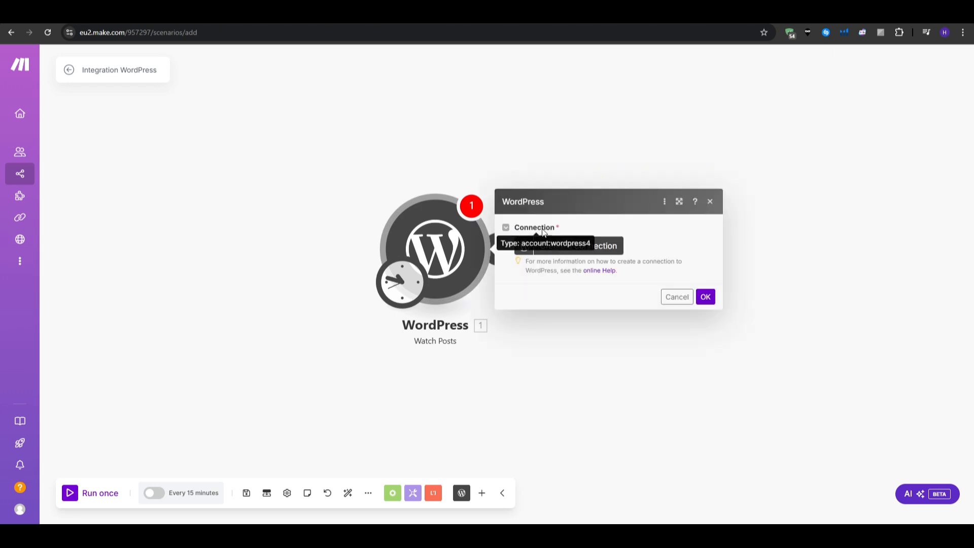
left_click(562, 248)
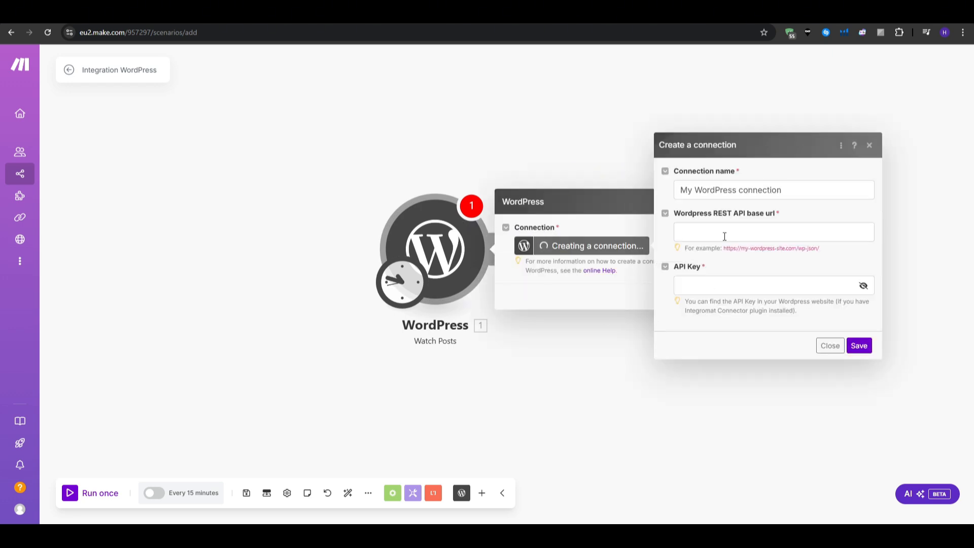
double_click(722, 213)
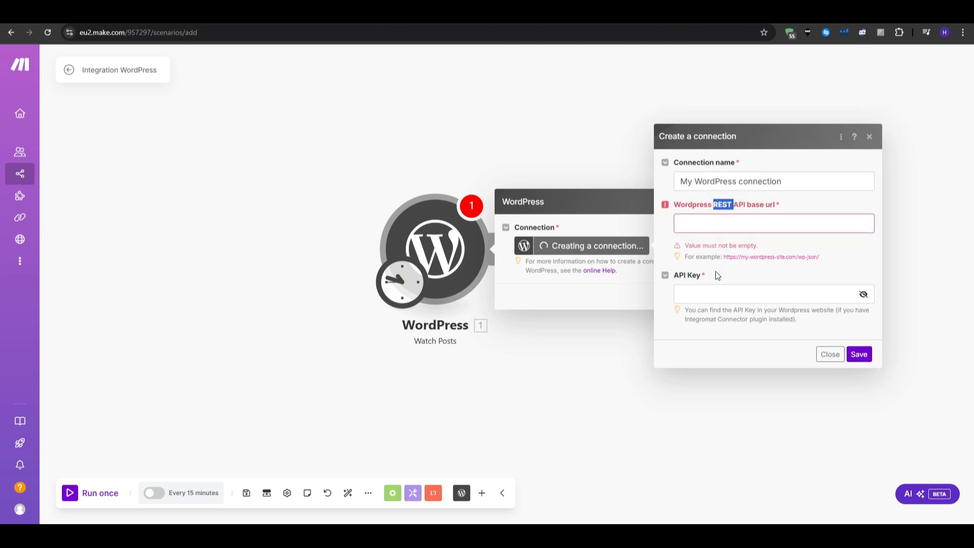
double_click(696, 274)
left_click(717, 336)
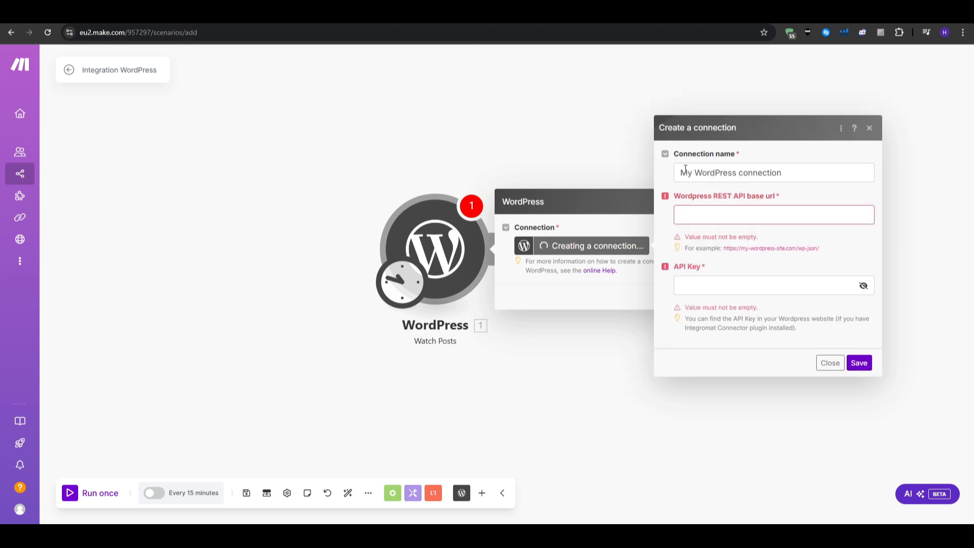
left_click(827, 361)
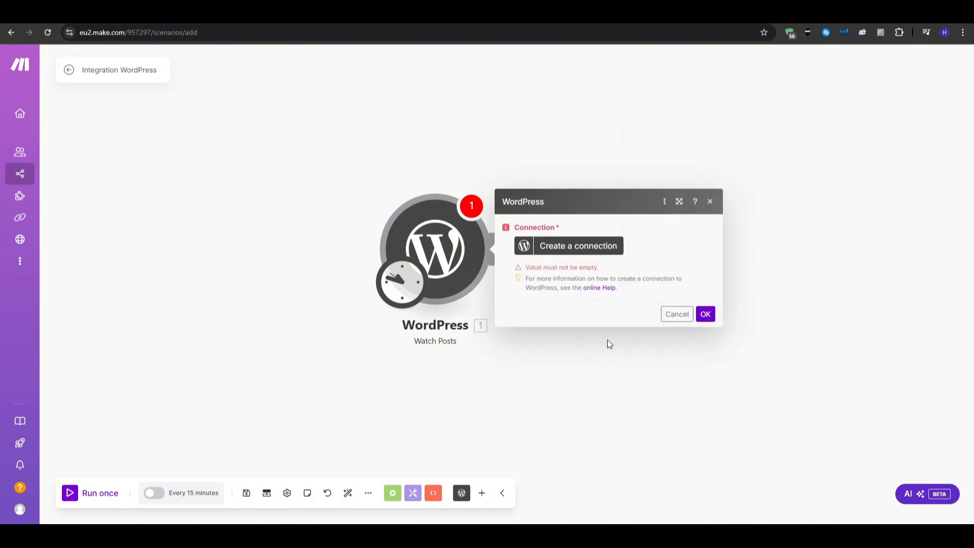
left_click(678, 315)
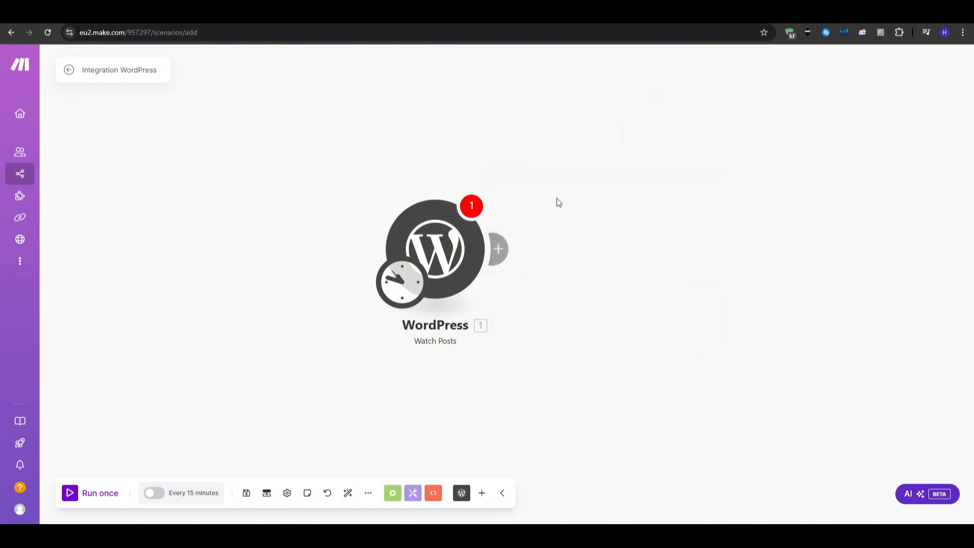
Step: Add an X (formerly Twitter) Create a Post module after the trigger, leaving its connection unset
left_click(509, 253)
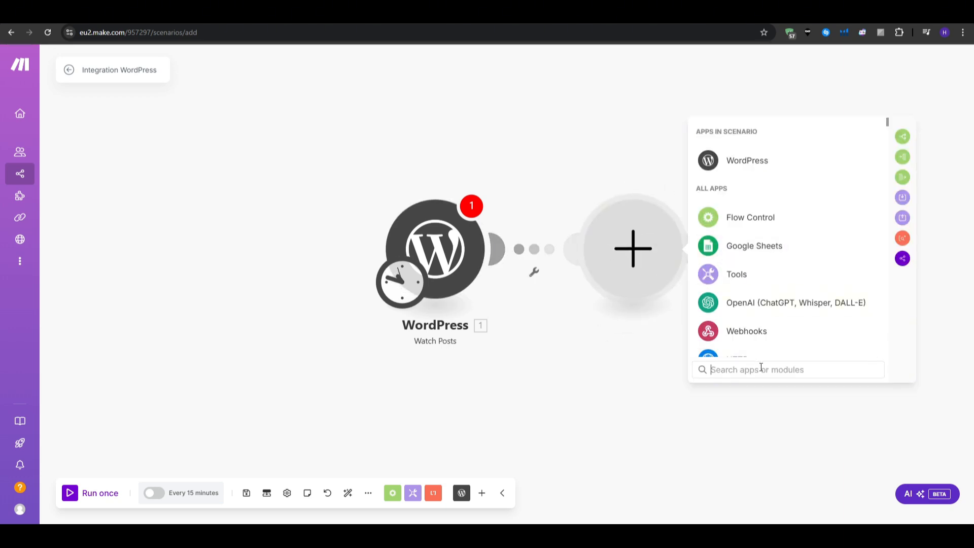
type("tw")
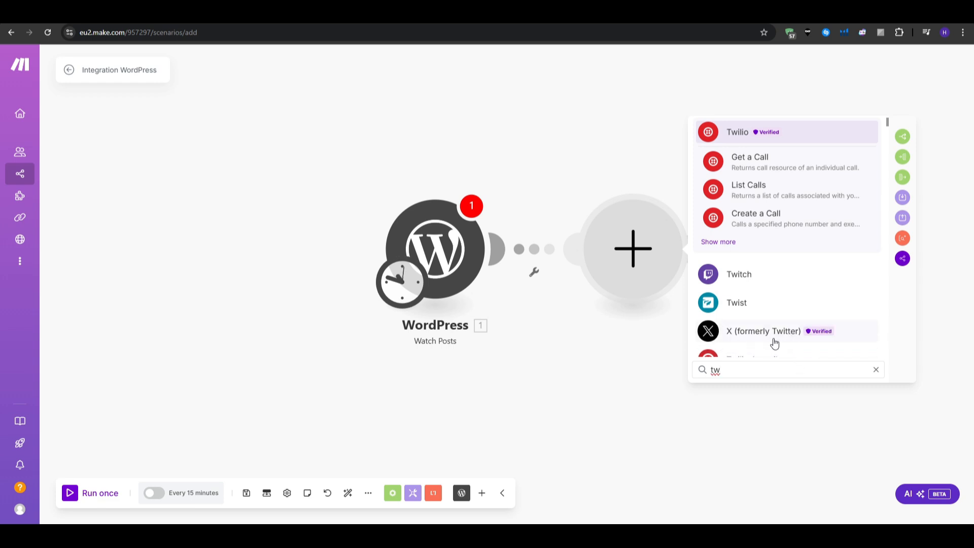
left_click(775, 344)
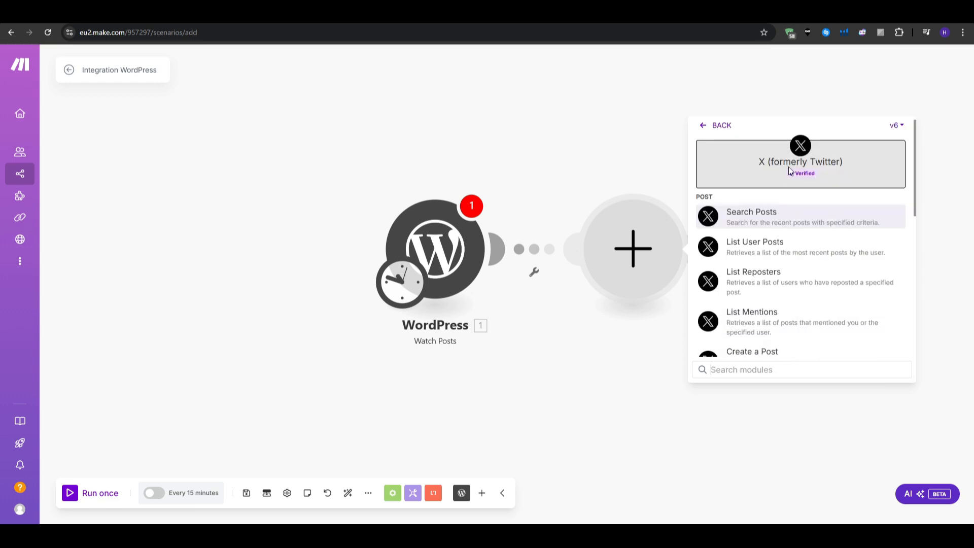
scroll(794, 281, "down", 2)
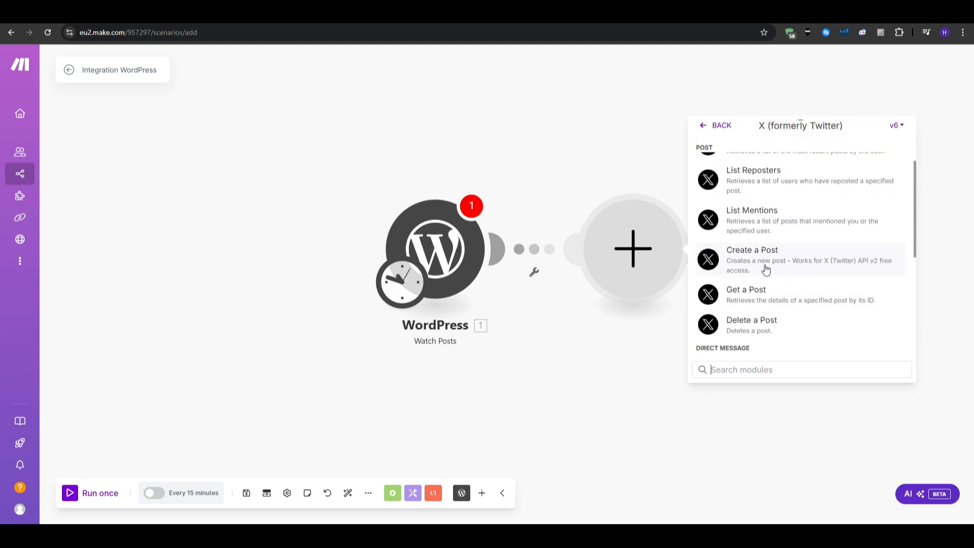
left_click(766, 269)
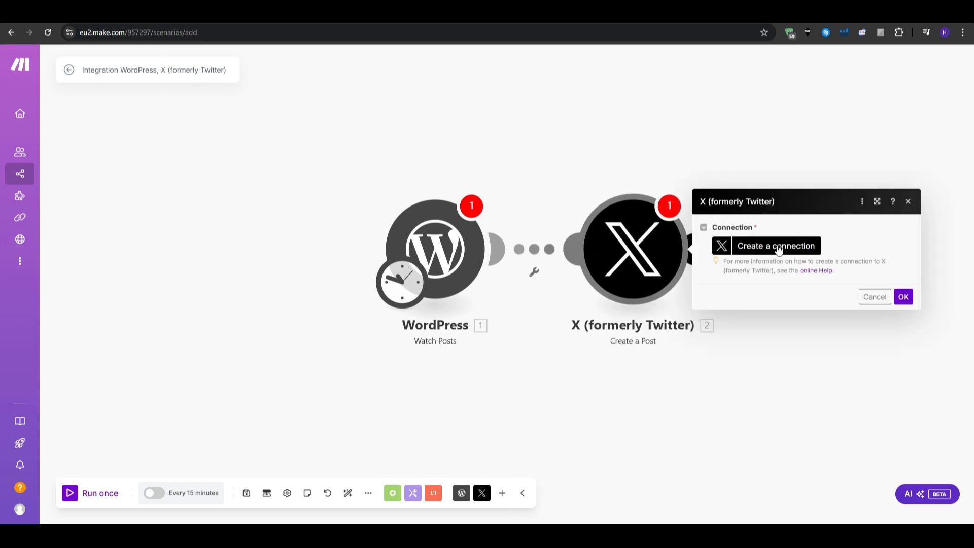
left_click(779, 247)
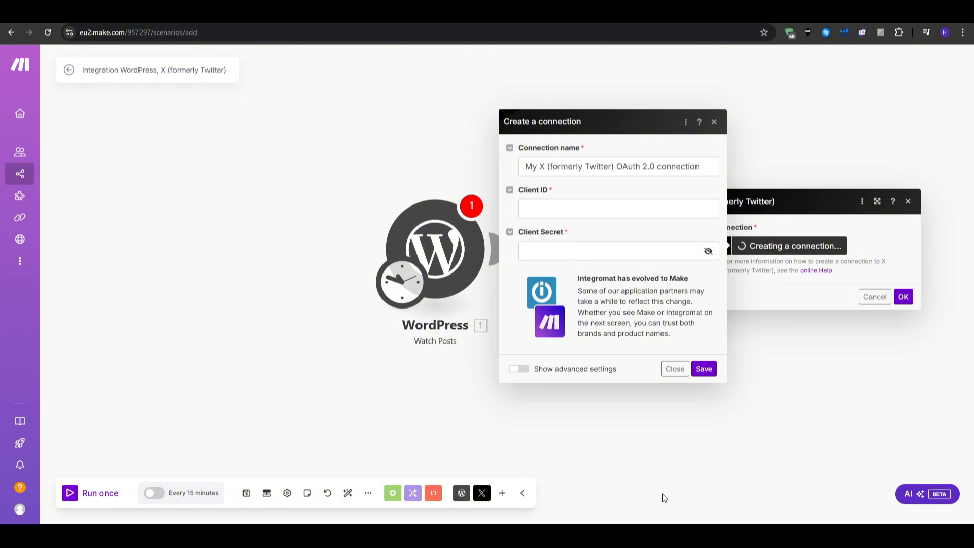
left_click(682, 370)
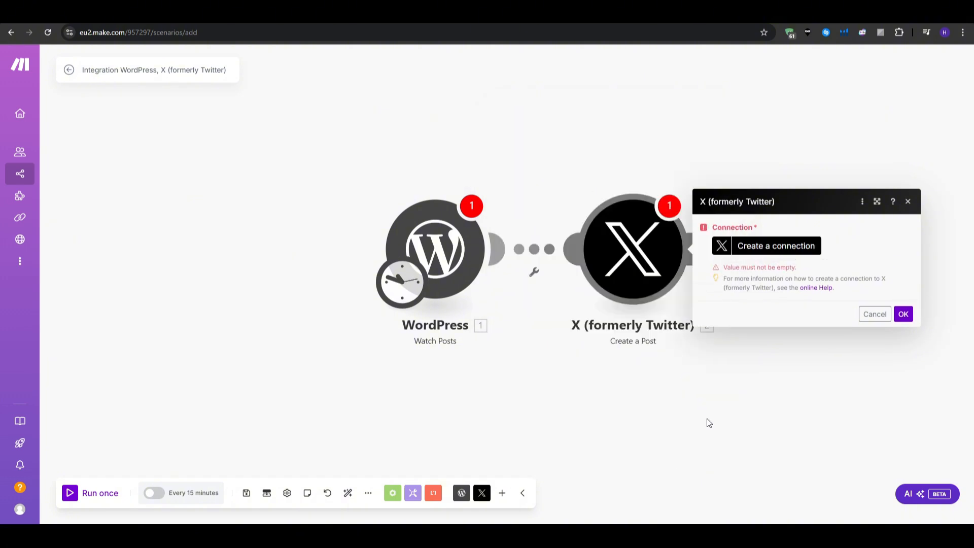
left_click(709, 422)
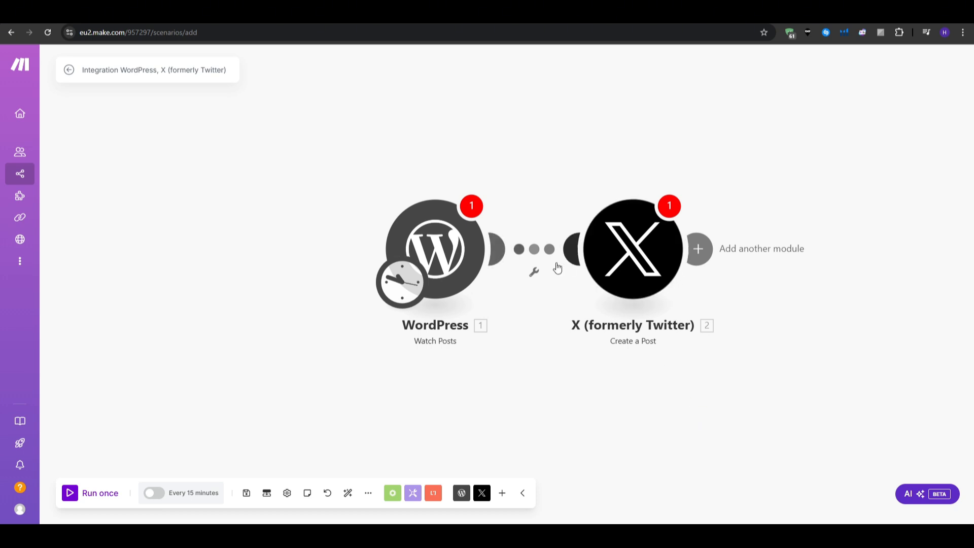
left_click(536, 257)
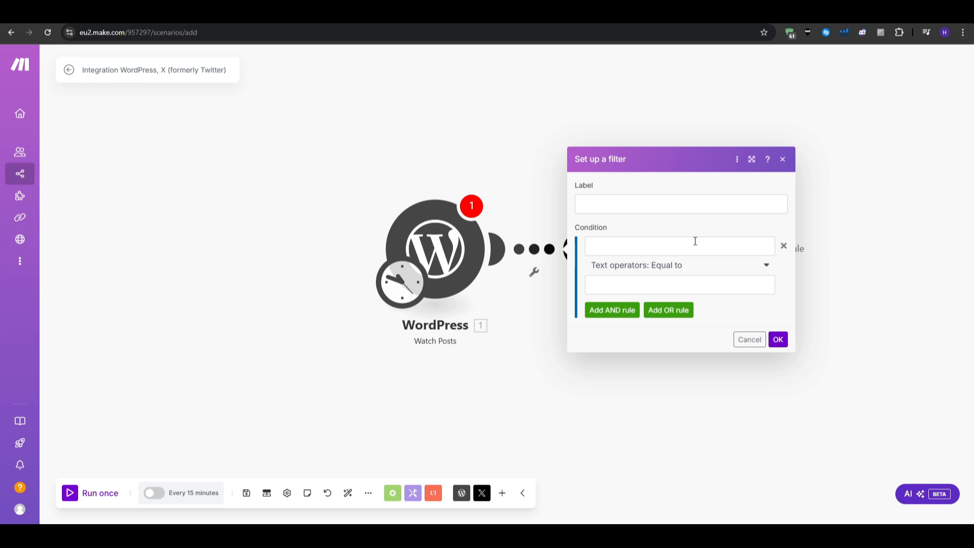
left_click(751, 340)
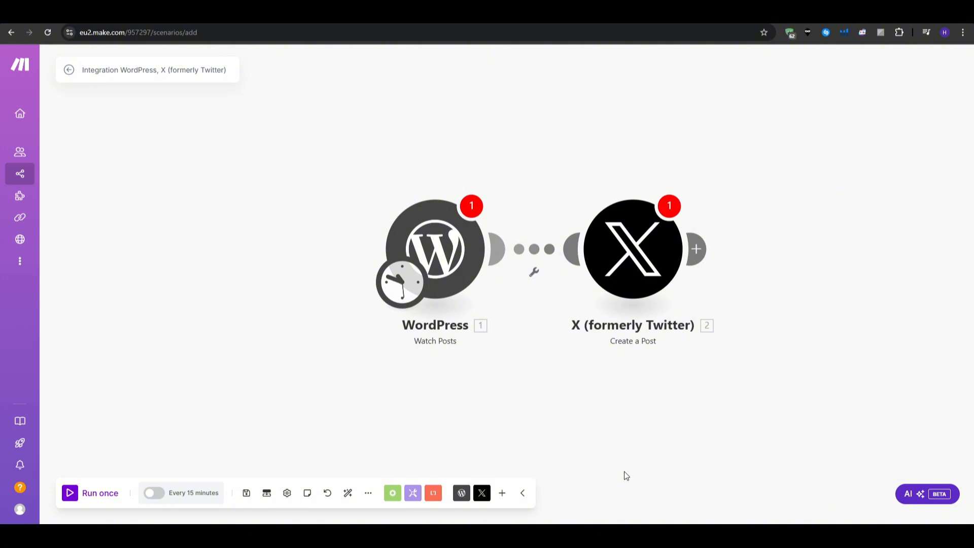
Step: Ask the AI Assistant 'How to run my wordpress automation through X'
left_click(904, 496)
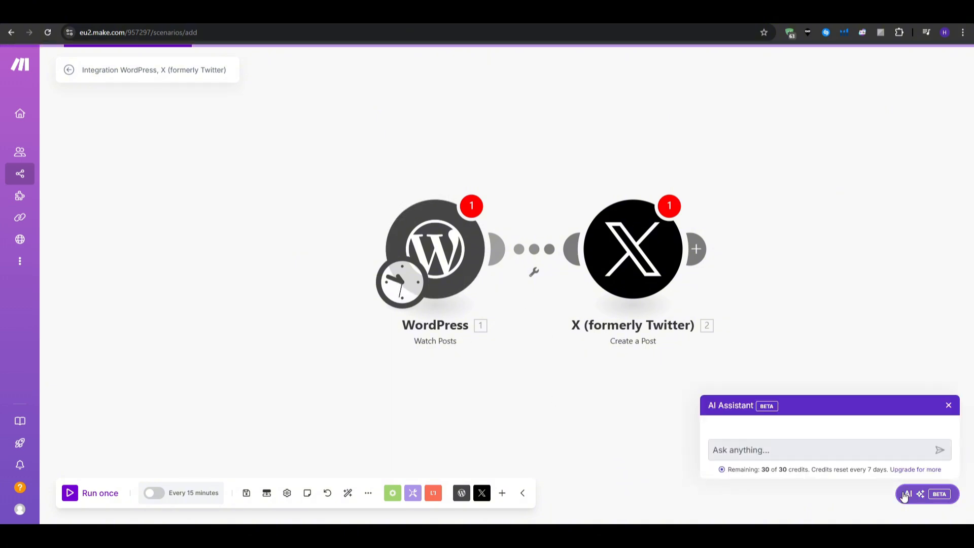
left_click(754, 451)
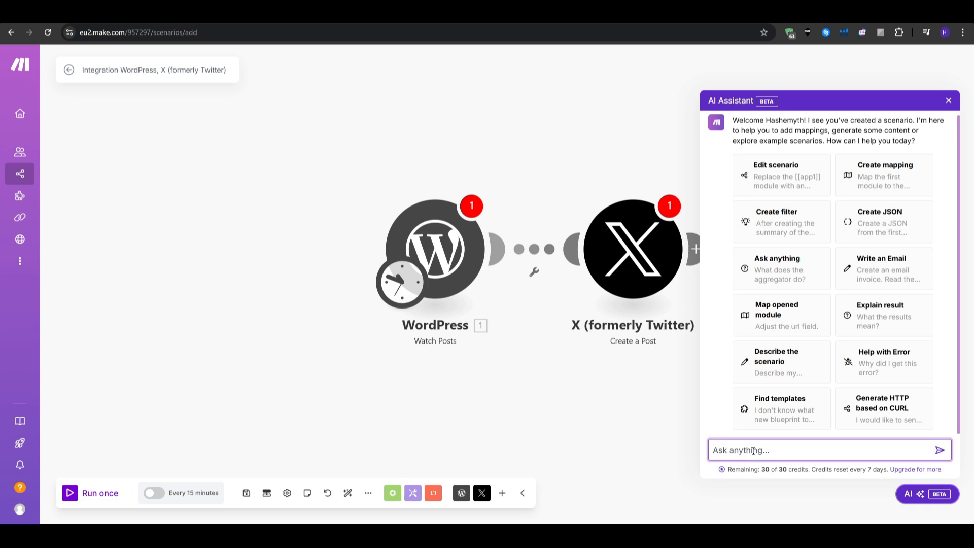
type("How to run my wordpress au")
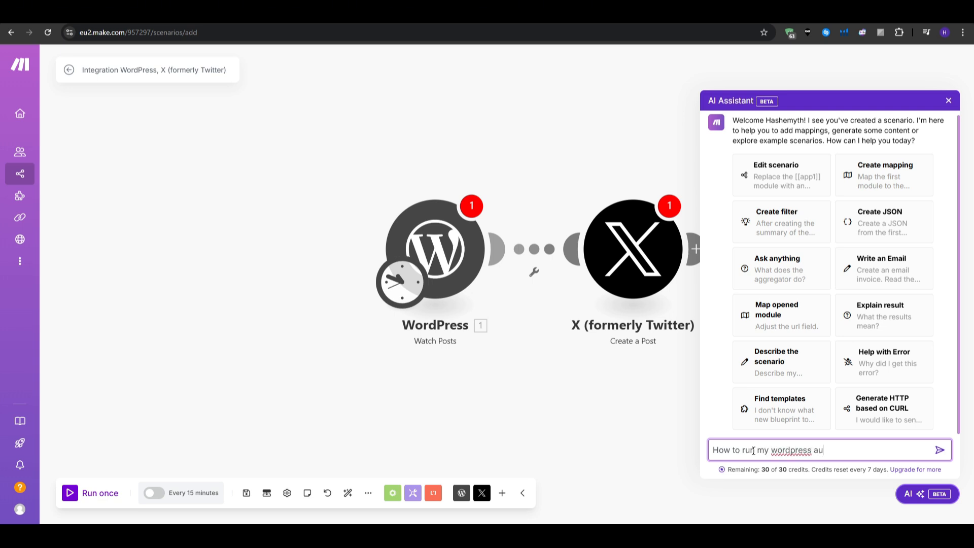
type("tomation through X")
key("Return")
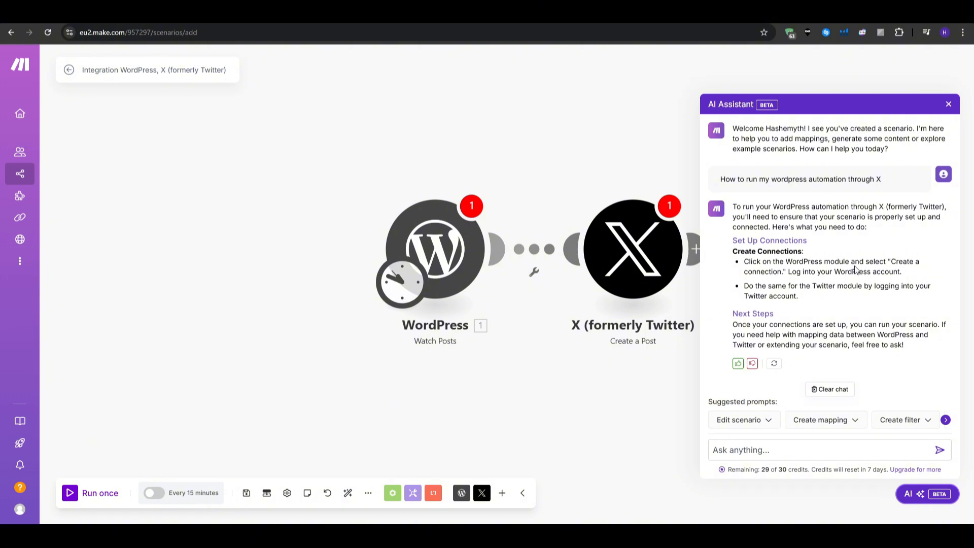
Step: Leave the unsaved scenario and expand the My Team dashboard's Operations and Data transfer charts
left_click(22, 69)
left_click(512, 141)
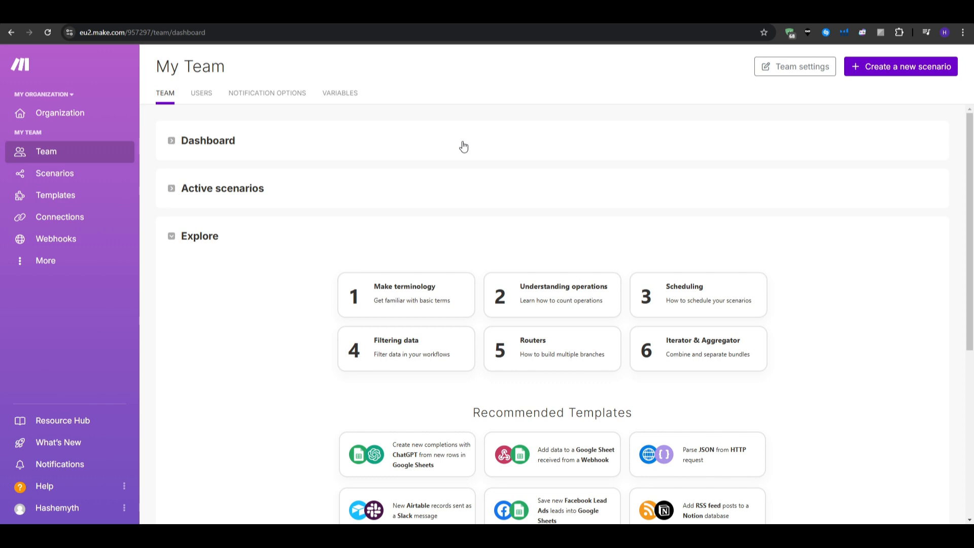
left_click(463, 147)
left_click_drag(555, 156, 631, 169)
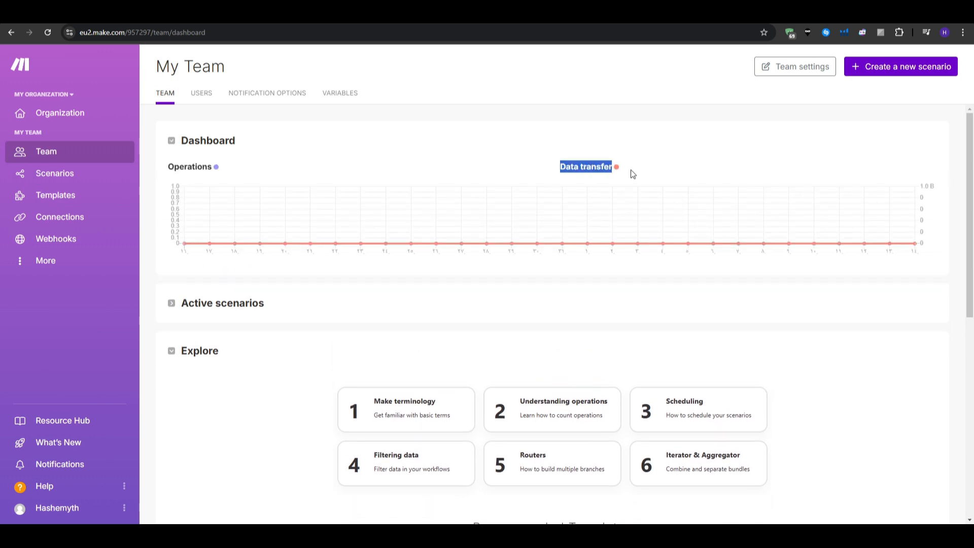
left_click(587, 306)
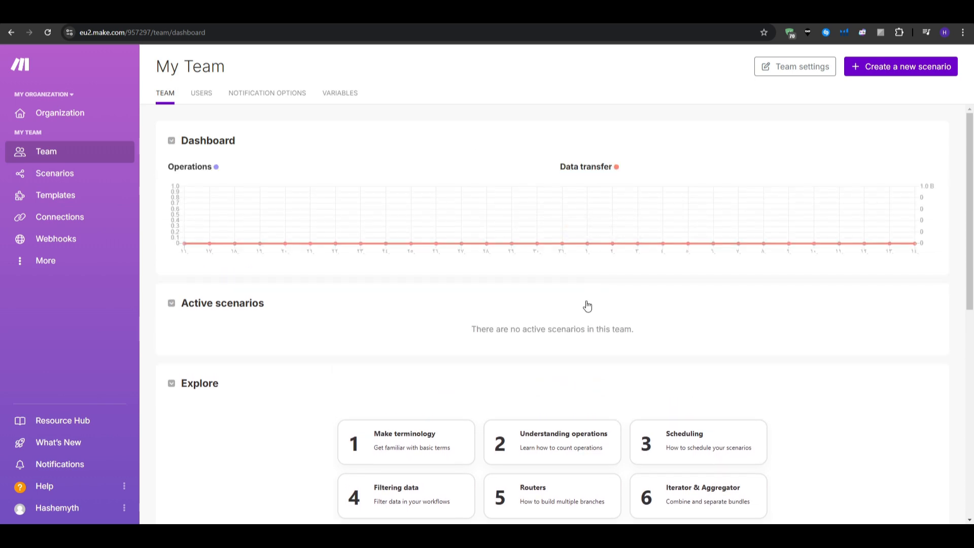
scroll(587, 305, "down", 1)
scroll(585, 304, "down", 5)
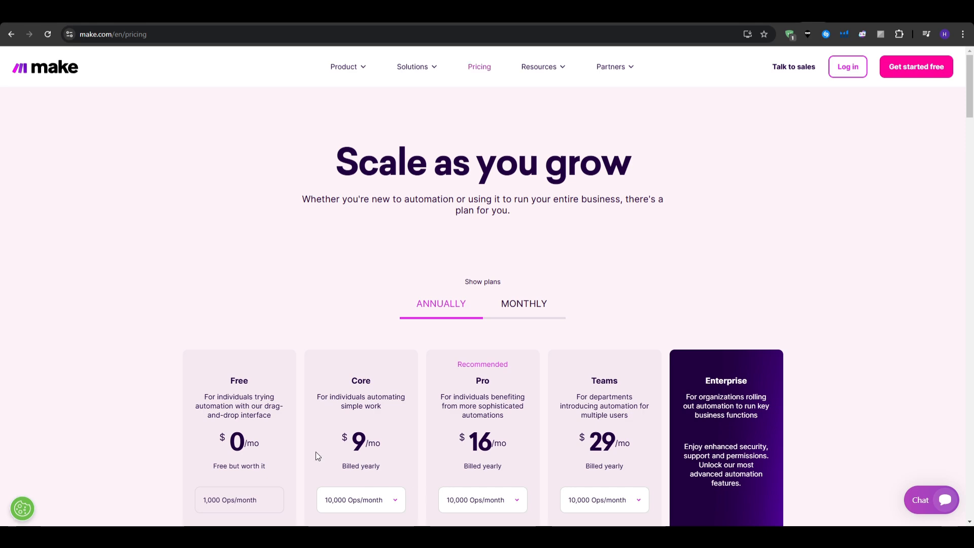
Step: Compare monthly plan prices ($10.59, $18.82, $34.12) with annual billing ($9, $16, $29)
scroll(122, 335, "down", 3)
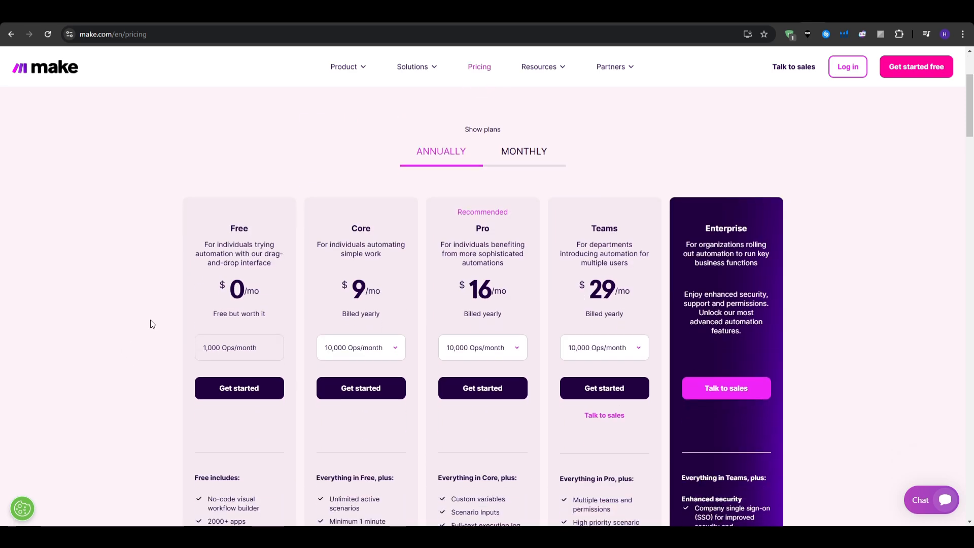
left_click(507, 150)
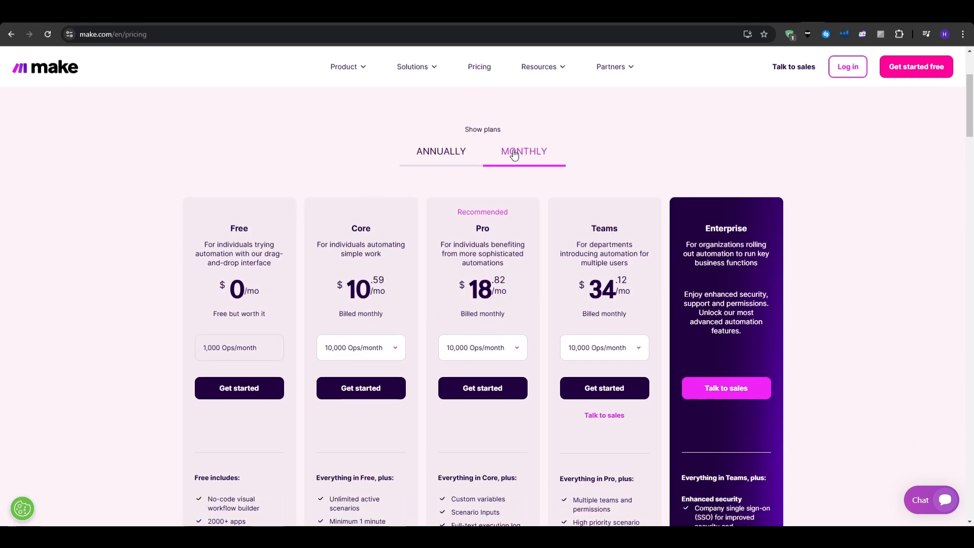
left_click(446, 151)
scroll(893, 293, "down", 1)
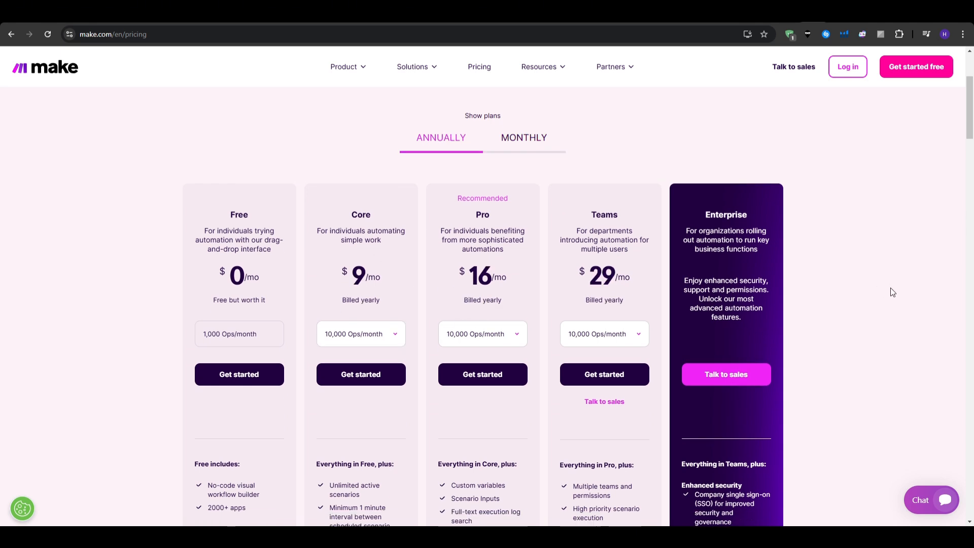
scroll(892, 292, "down", 2)
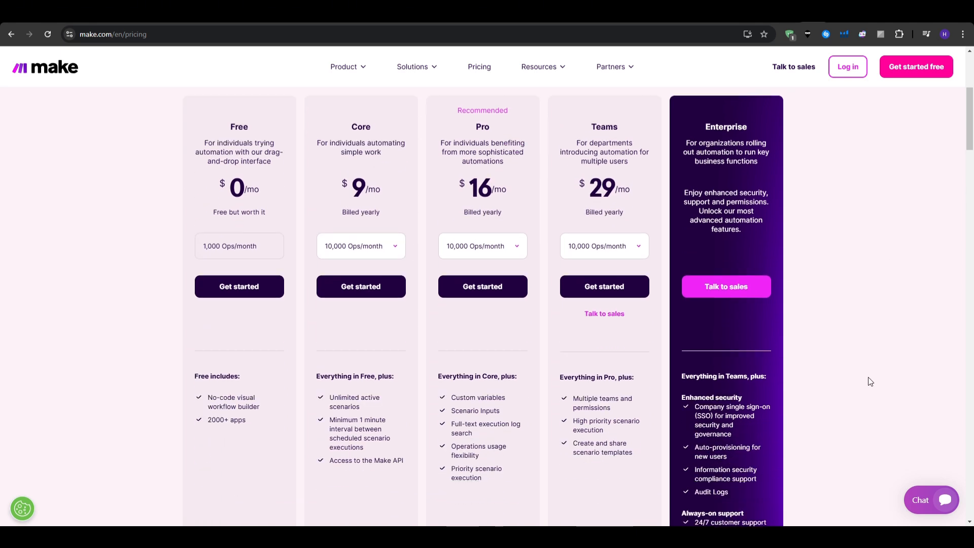